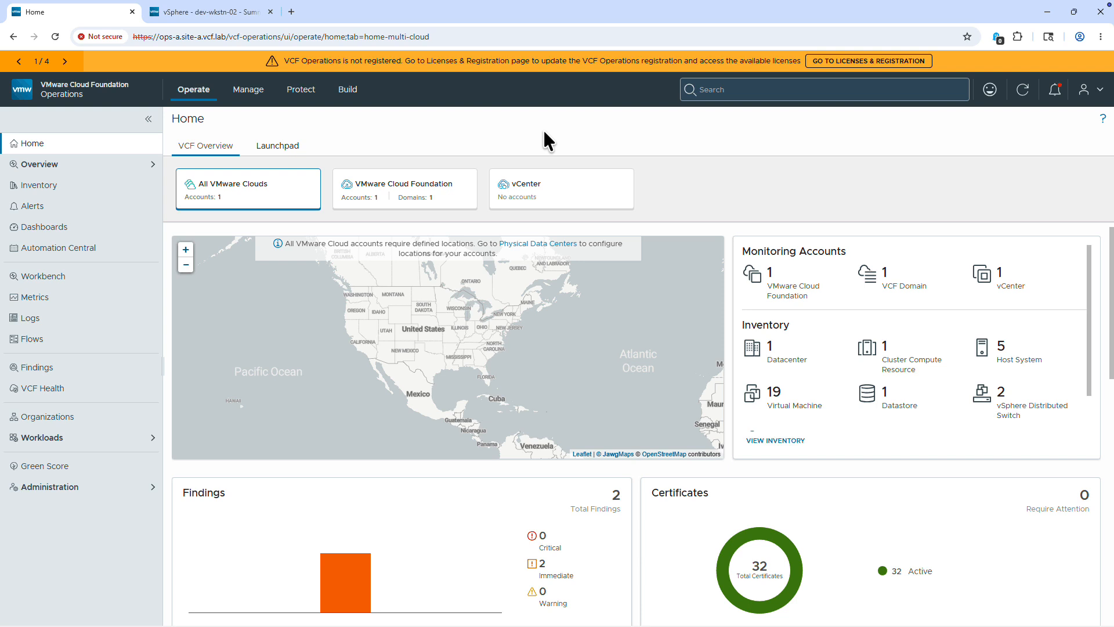
Examine the VCF services runtime details among the VCF Management lifecycle components, including its nodes and hosted components, and return to the component list
click(341, 92)
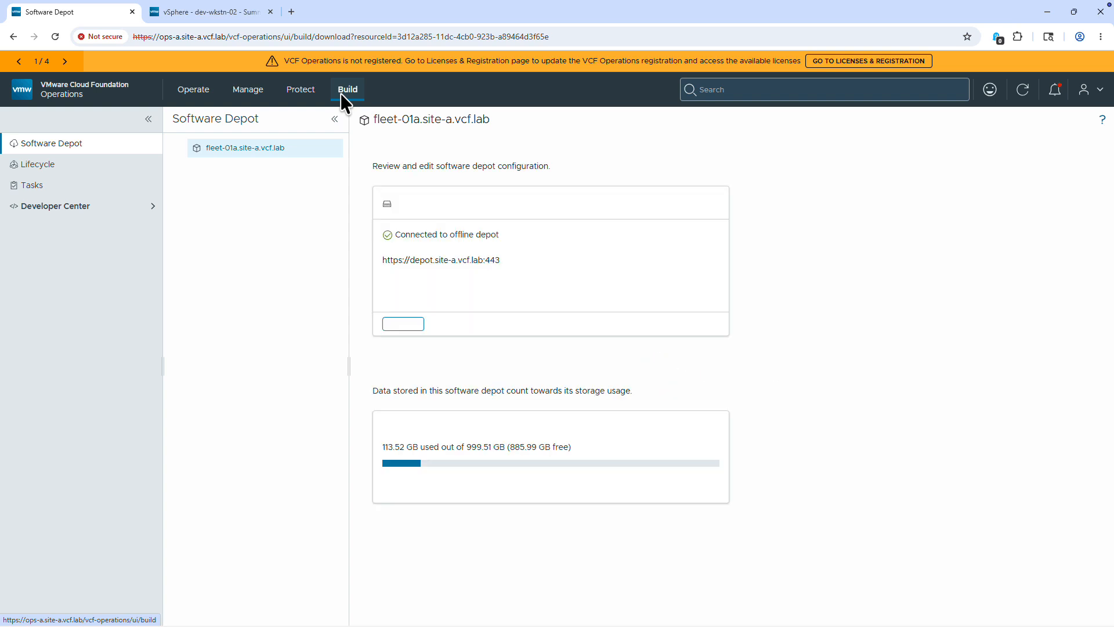
click(81, 166)
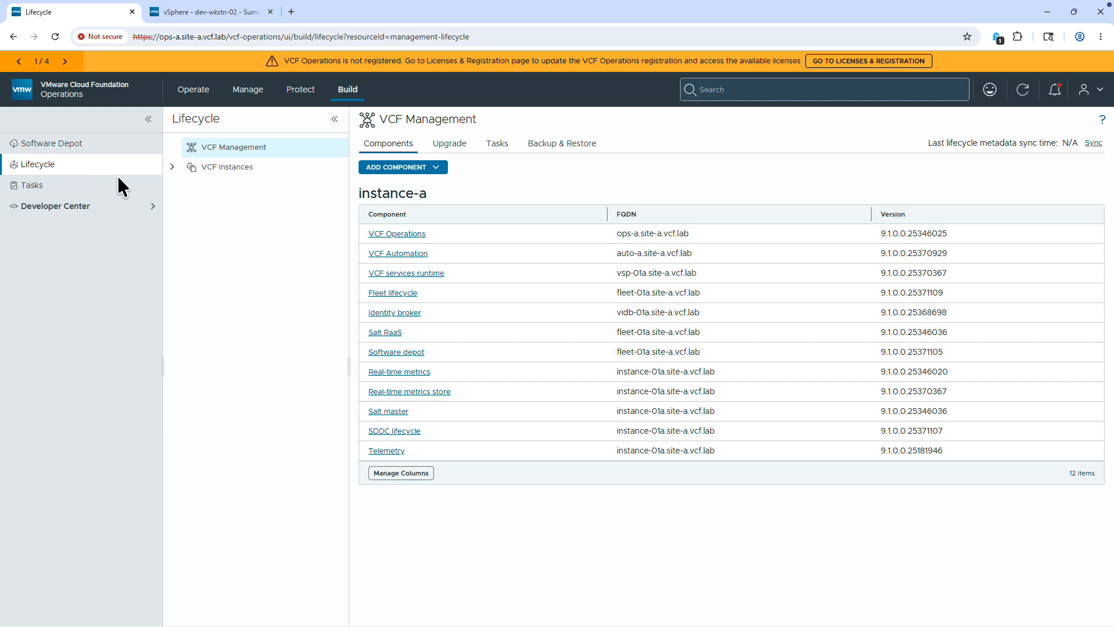
click(373, 274)
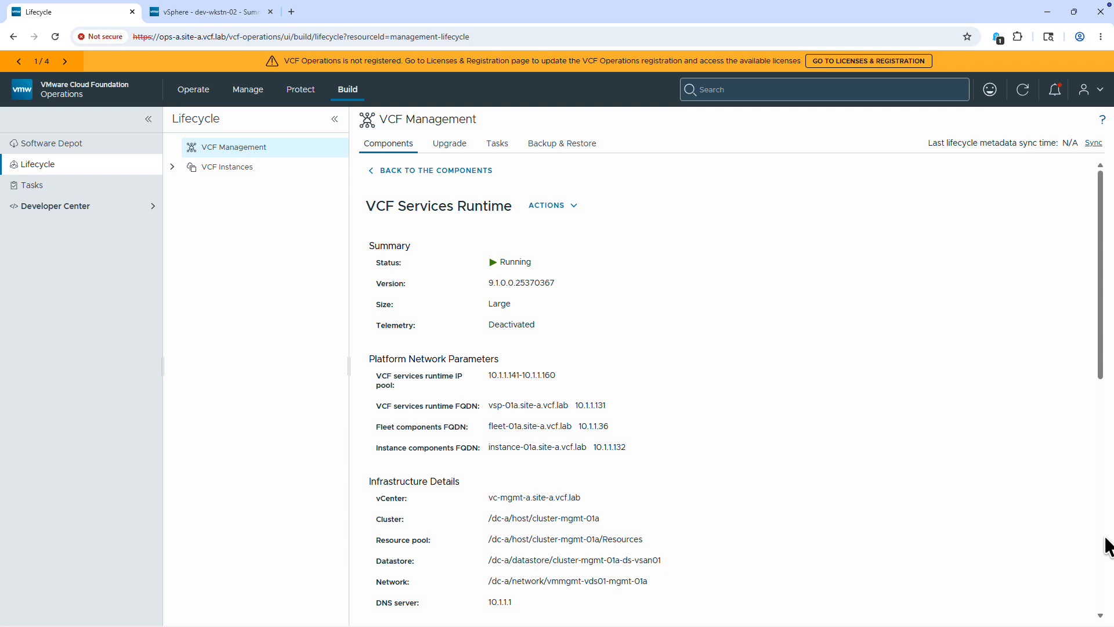
scroll(1106, 545, down, 10)
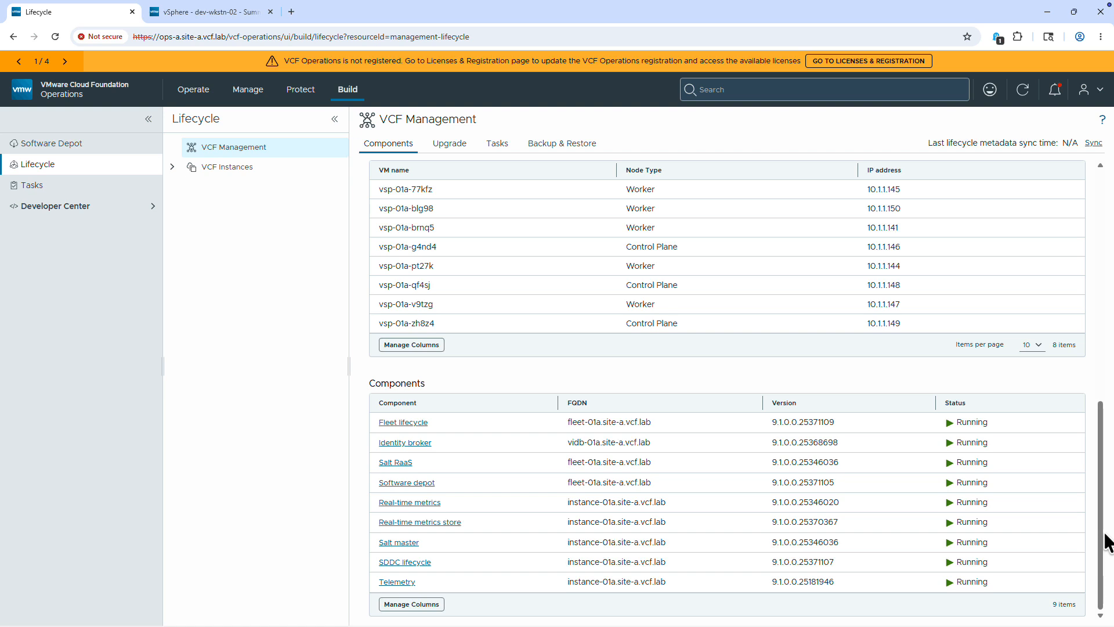
scroll(1095, 350, up, 10)
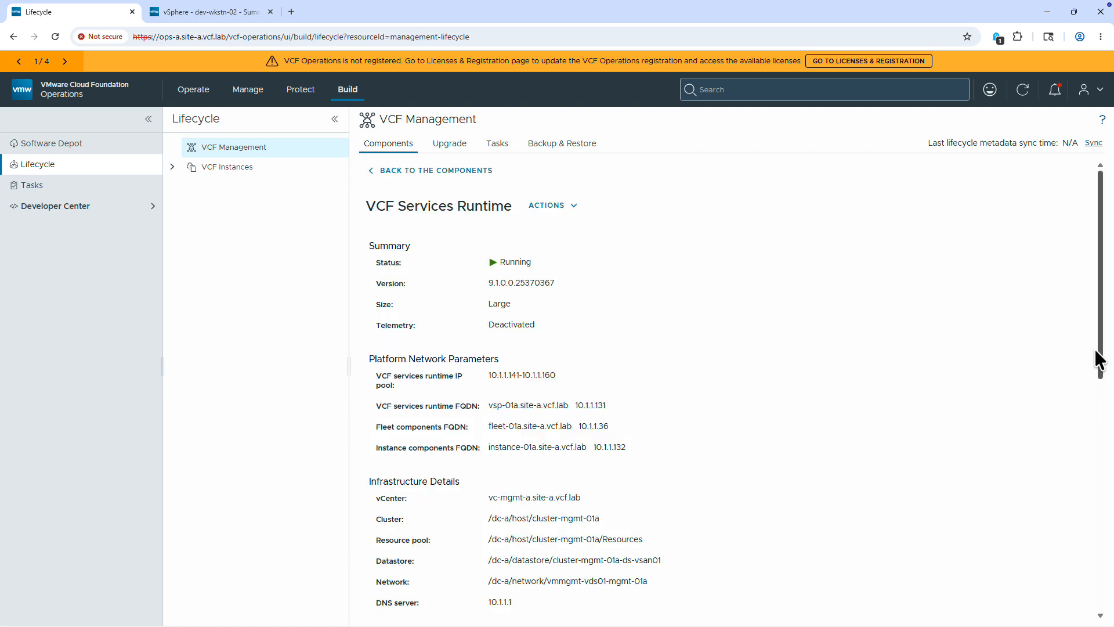
click(399, 170)
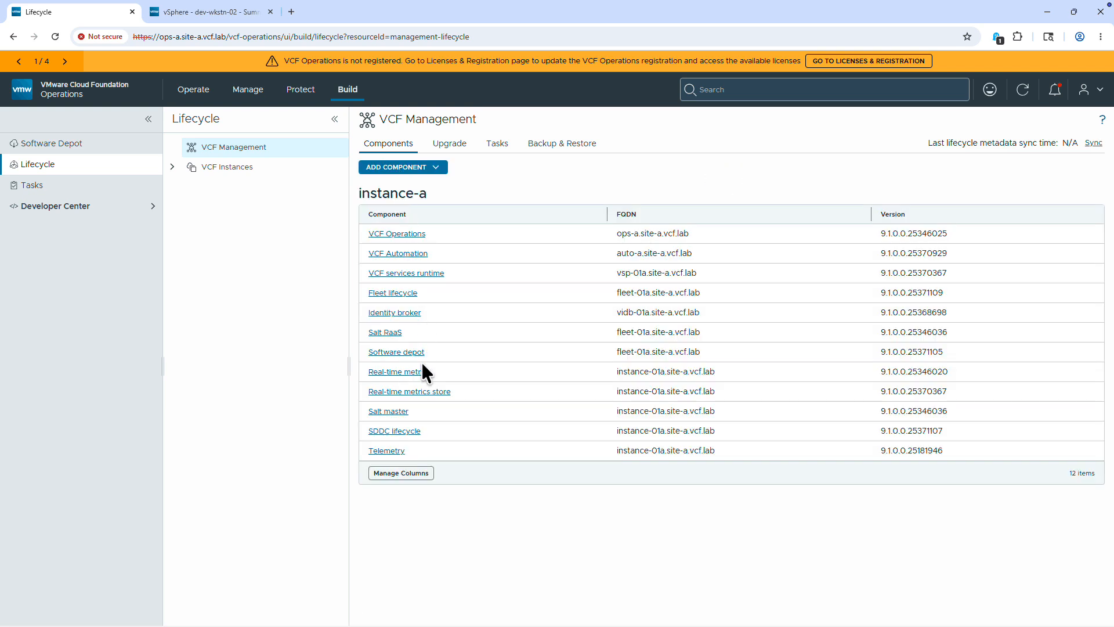
View the Real-time metrics component's details and the actions available for it
click(420, 372)
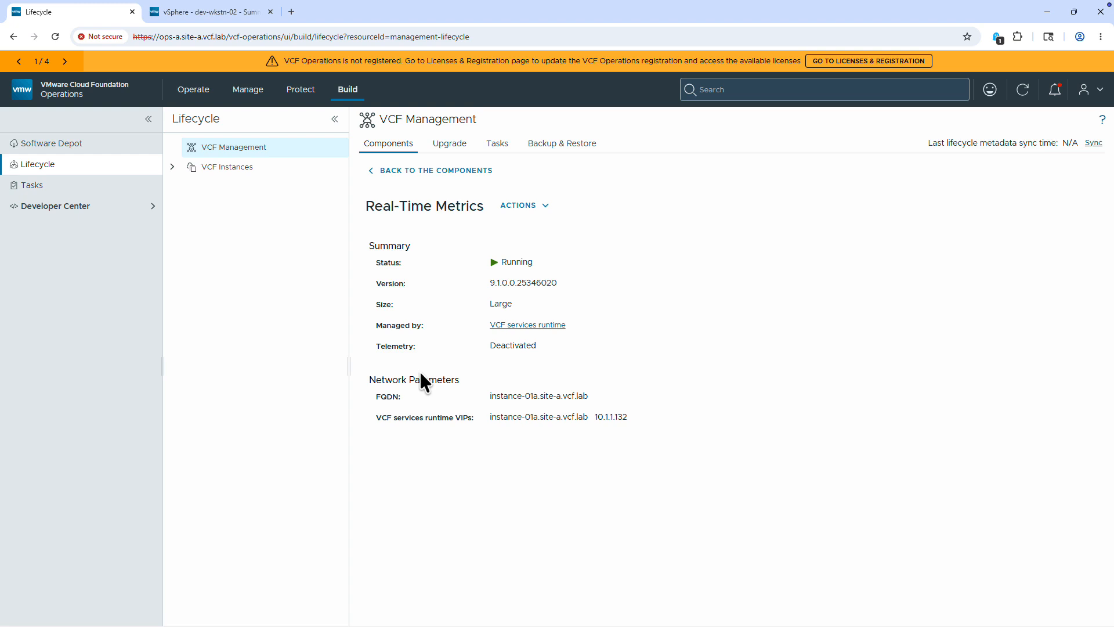
click(531, 207)
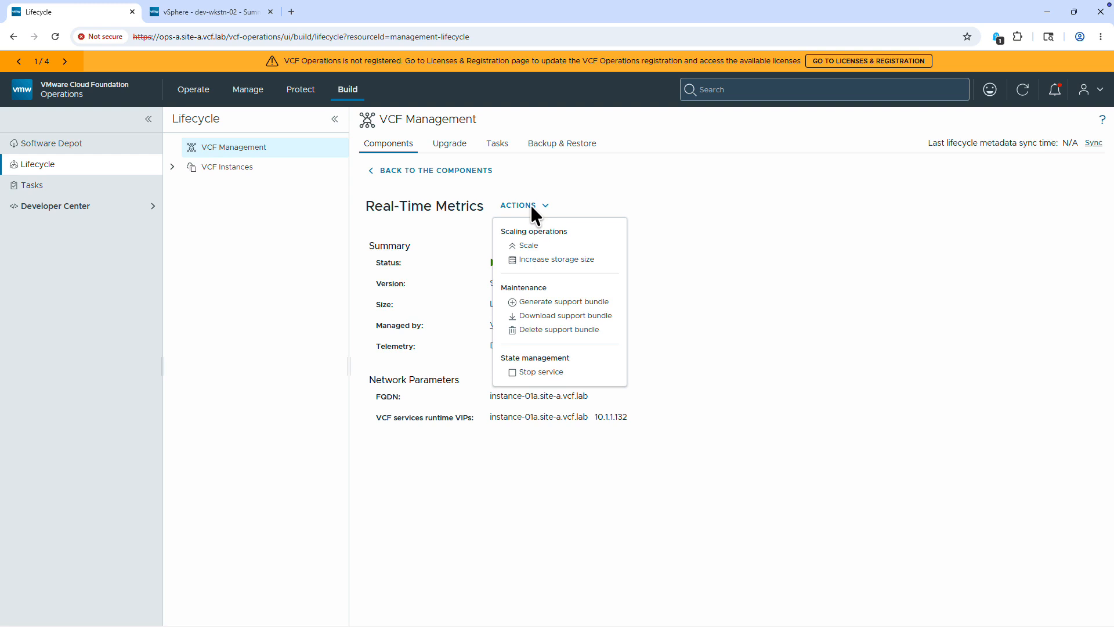
click(528, 206)
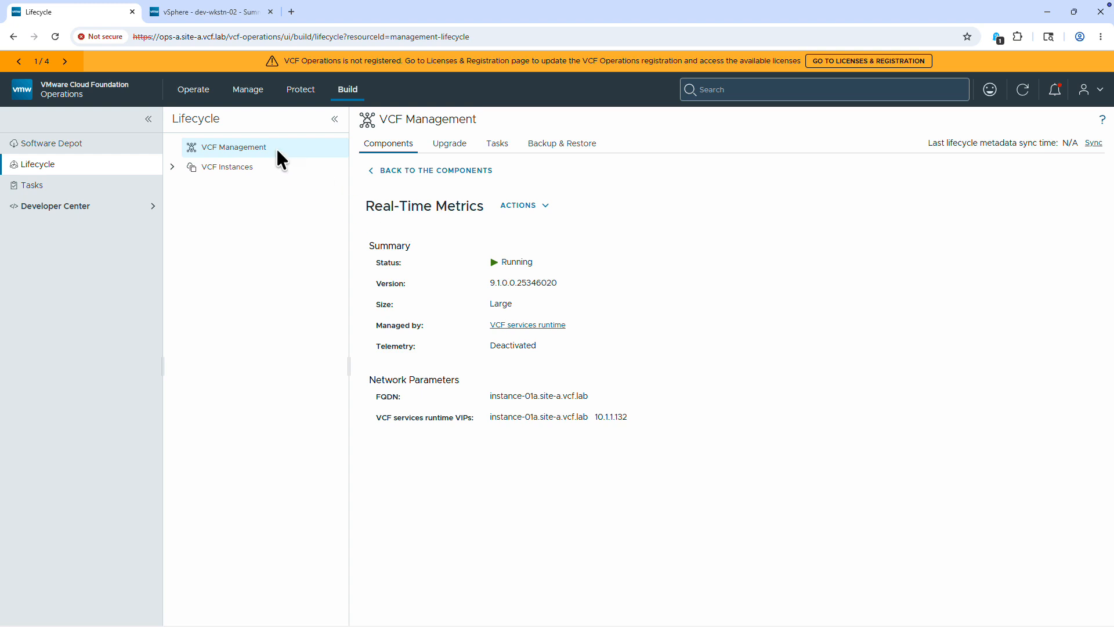
Open the Default Policy in the policy definitions under the administration configurations
click(203, 94)
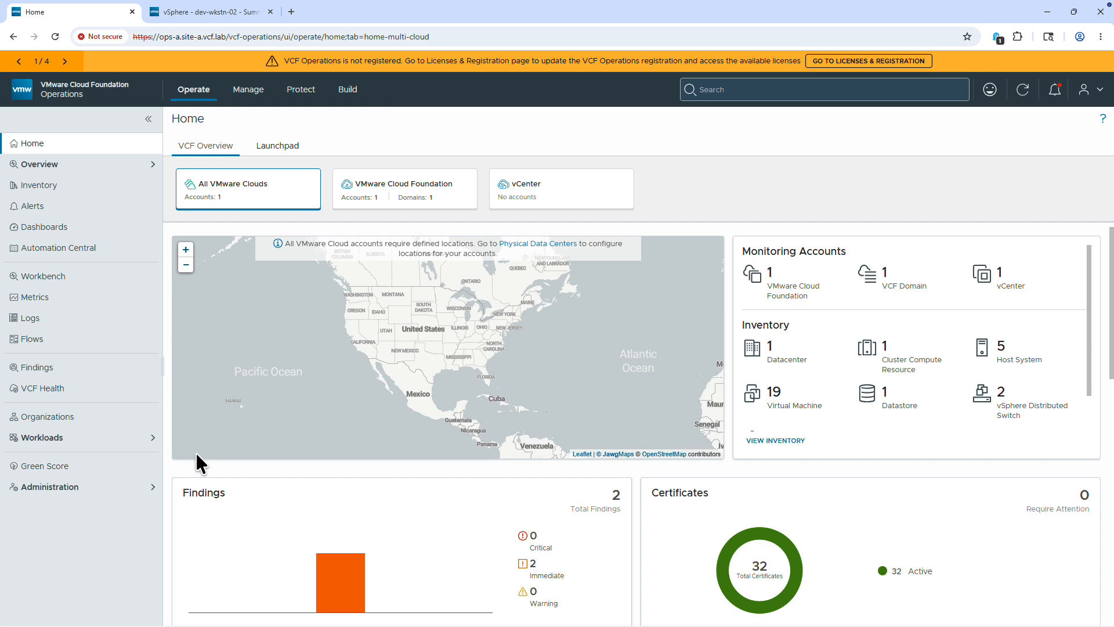
click(158, 489)
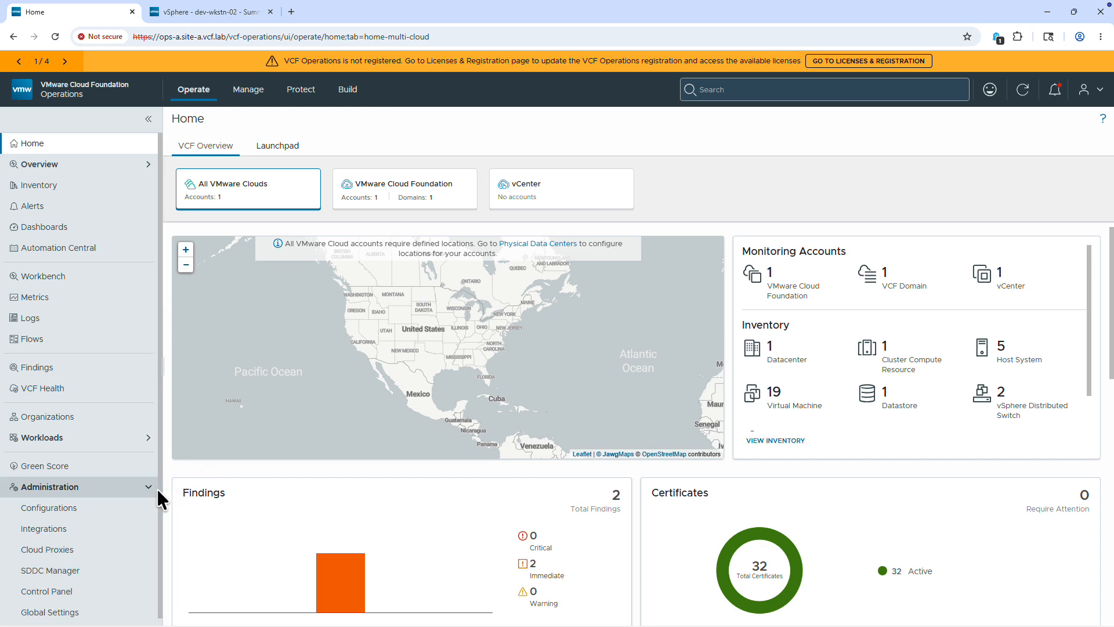
click(114, 510)
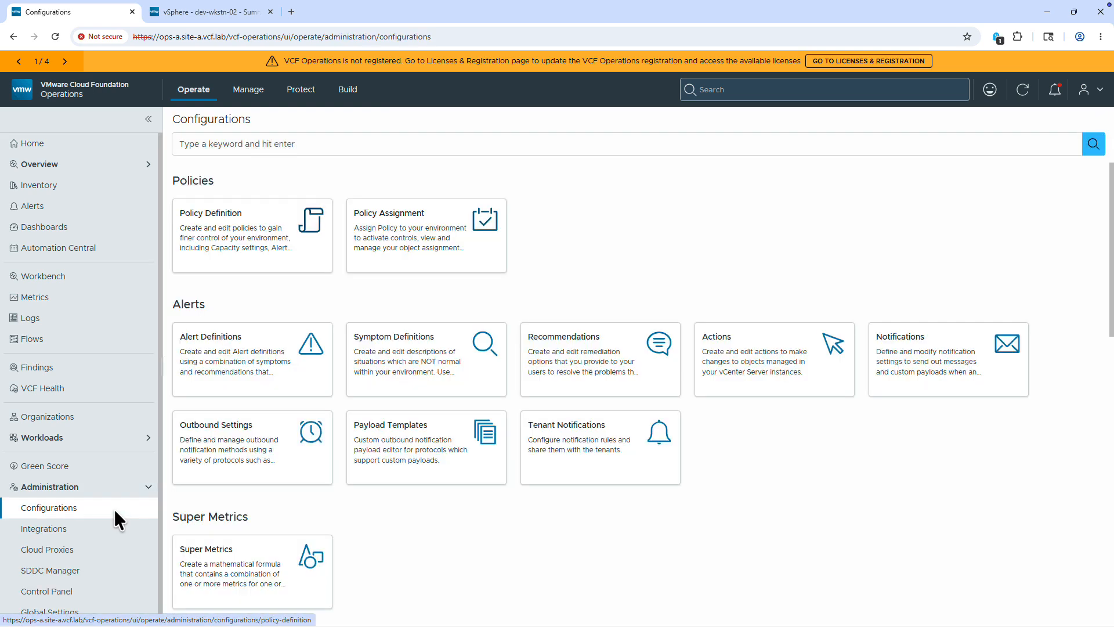
click(250, 226)
click(290, 250)
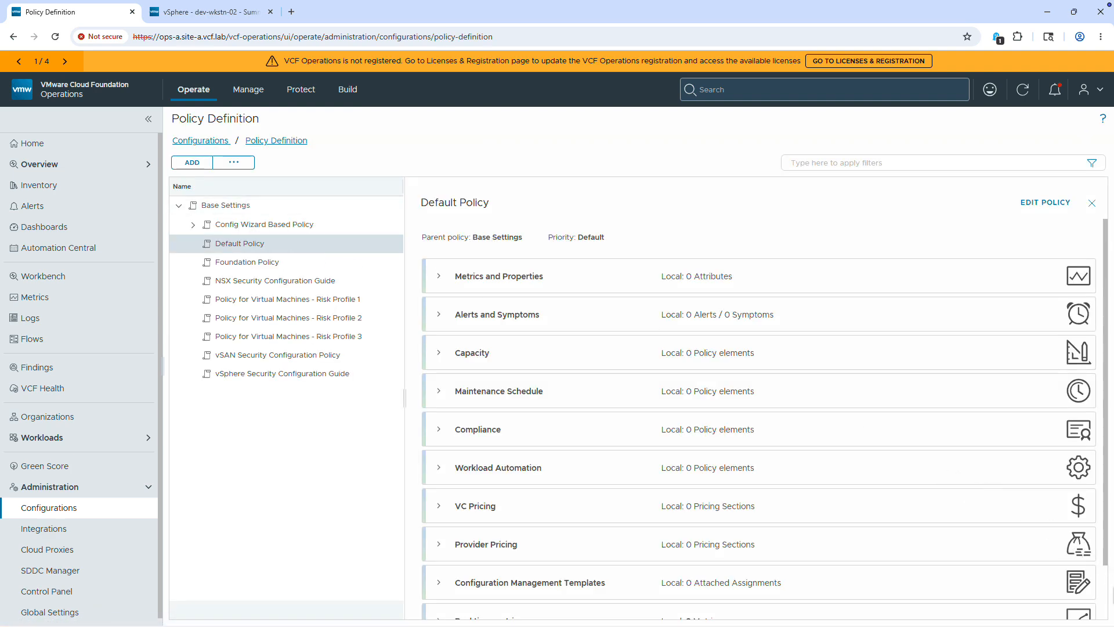
Open the Default Policy's real time metrics settings and review the category states by object type, including vCenter
scroll(1001, 557, down, 2)
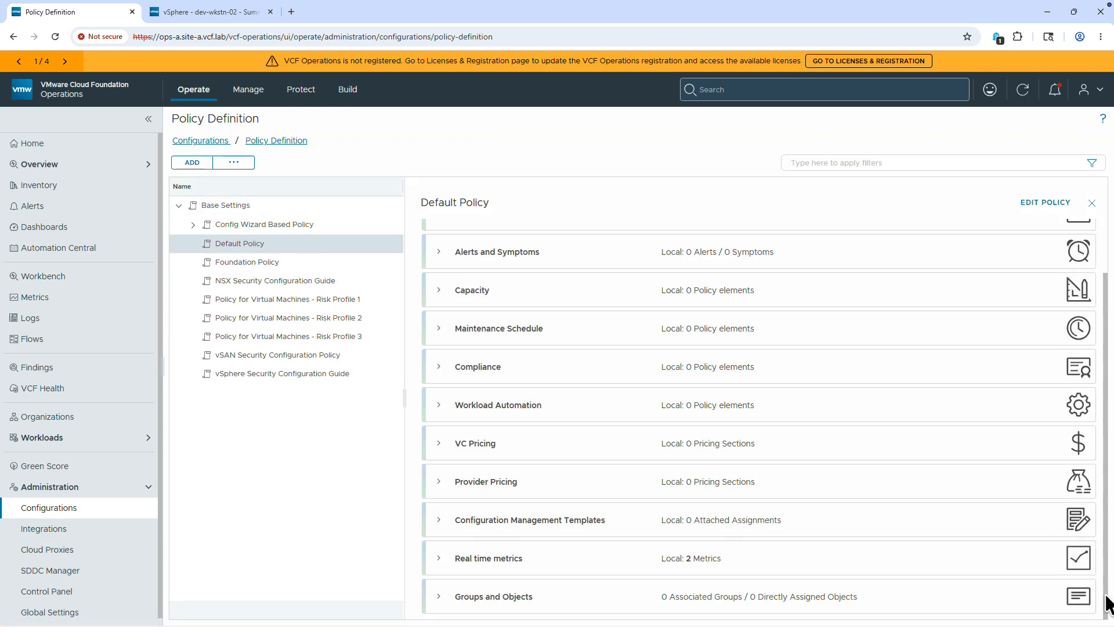
click(1000, 555)
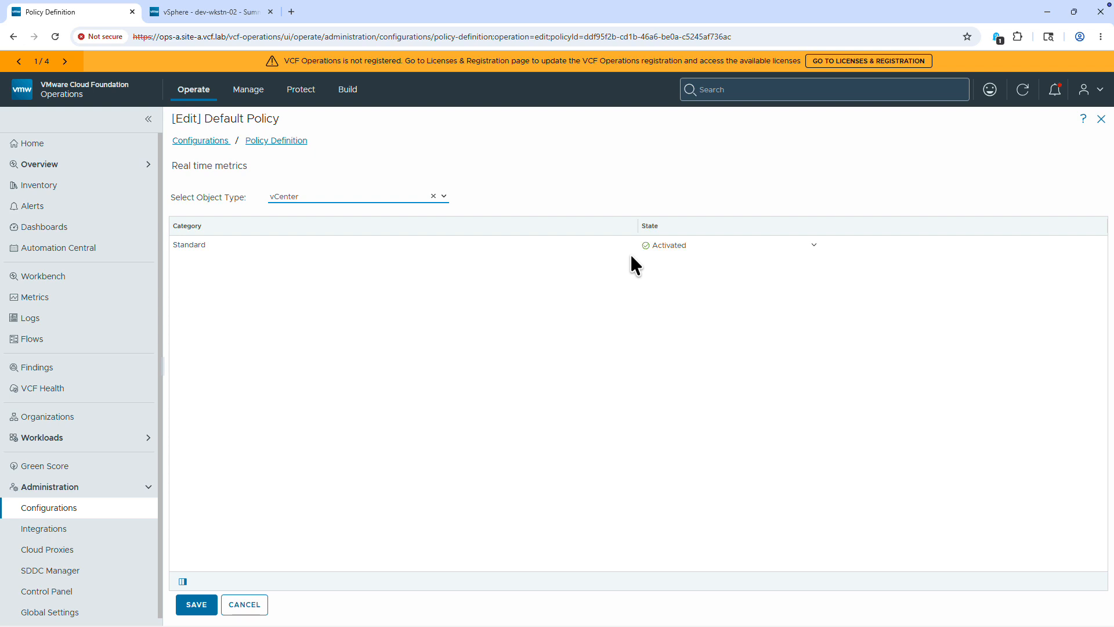
click(442, 199)
click(336, 226)
Search the Workbench for "cluster" and open the cluster compute resource cluster-mgmt-01a for troubleshooting
click(85, 277)
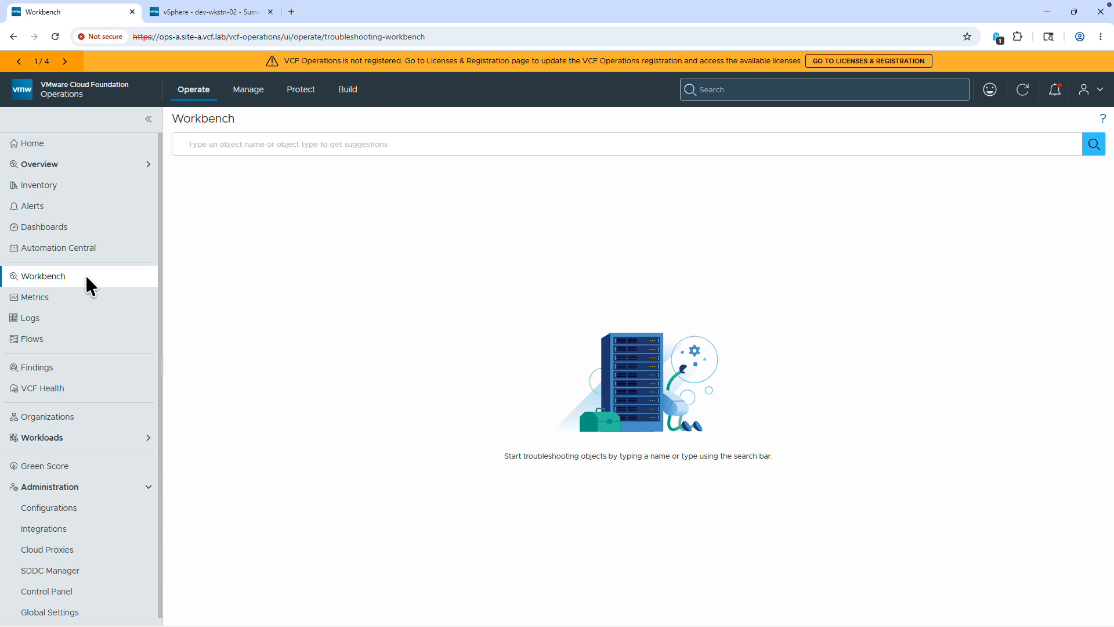
text(cluster)
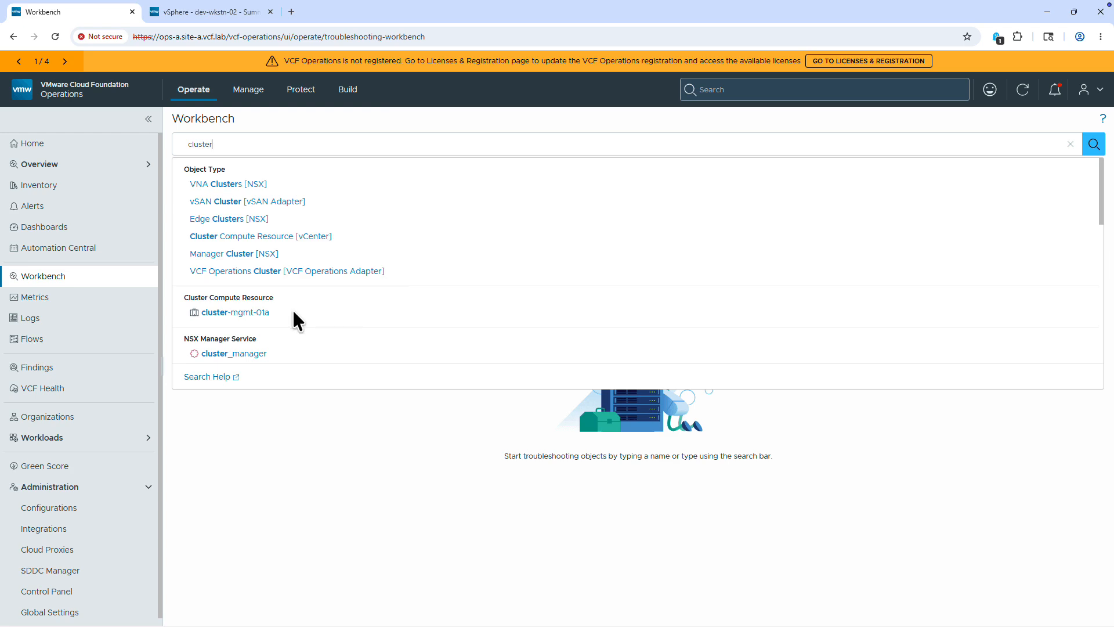
click(267, 314)
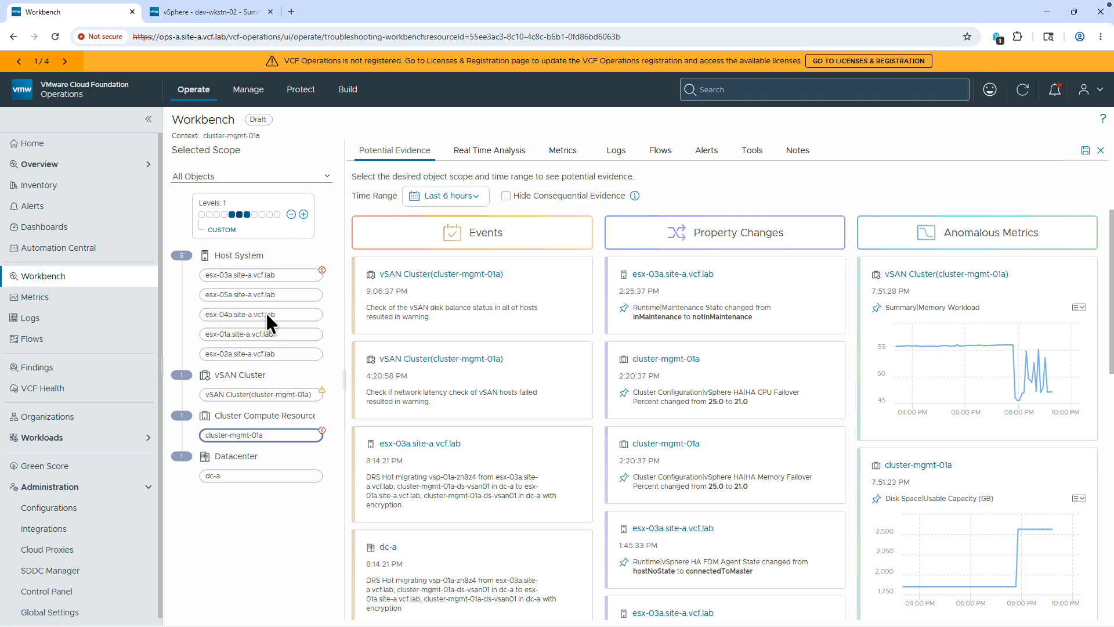
Show the Hosts view of the cluster's Real Time Analysis charts
click(497, 151)
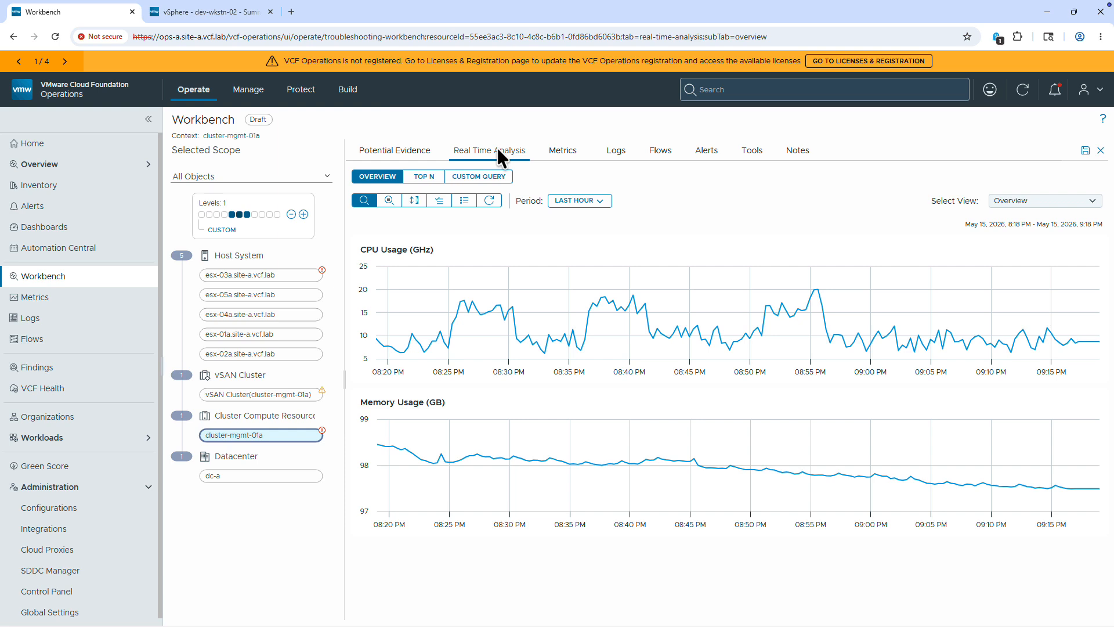
click(1064, 204)
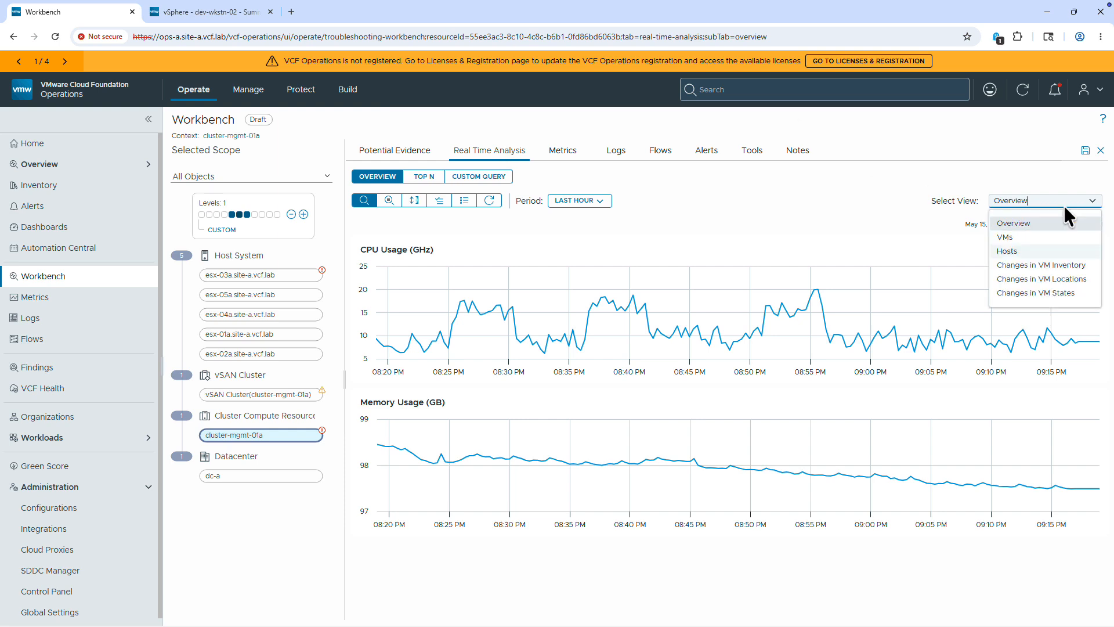
click(1064, 252)
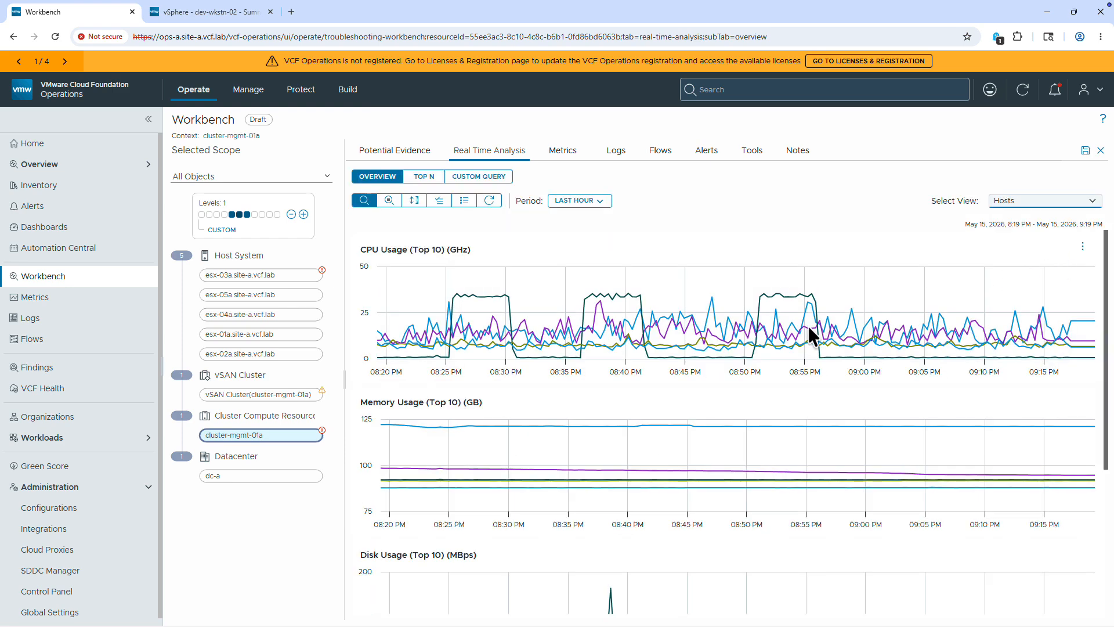
Inspect the hosts' CPU Usage chart zoomed to about 08:50–08:59 PM, and reset the zoom
drag(856, 330, 761, 336)
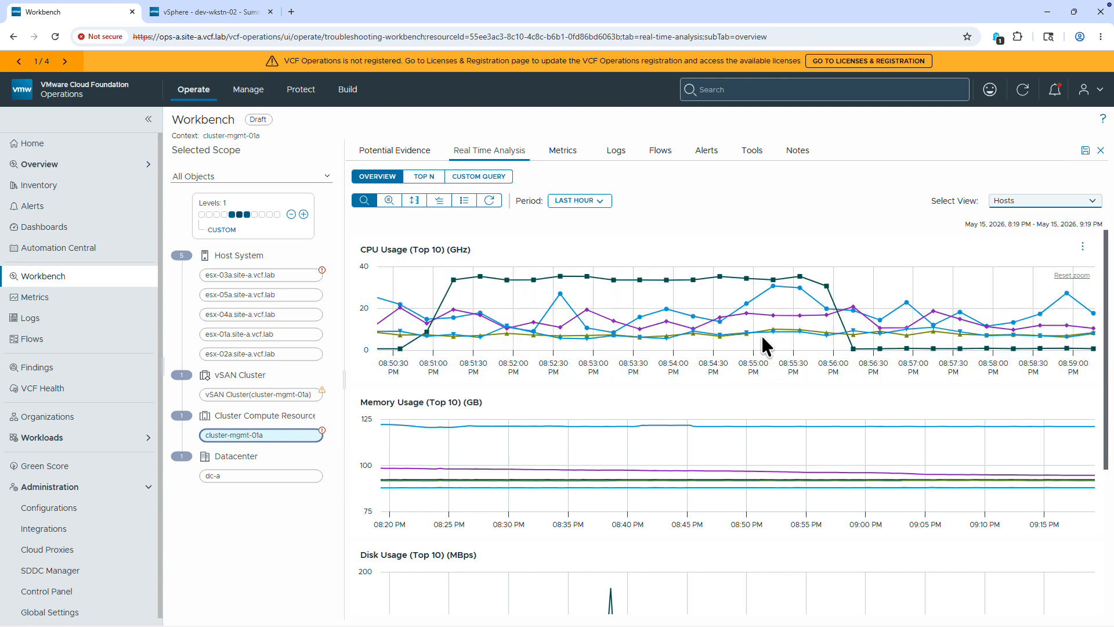
mouse_move(454, 283)
click(1079, 275)
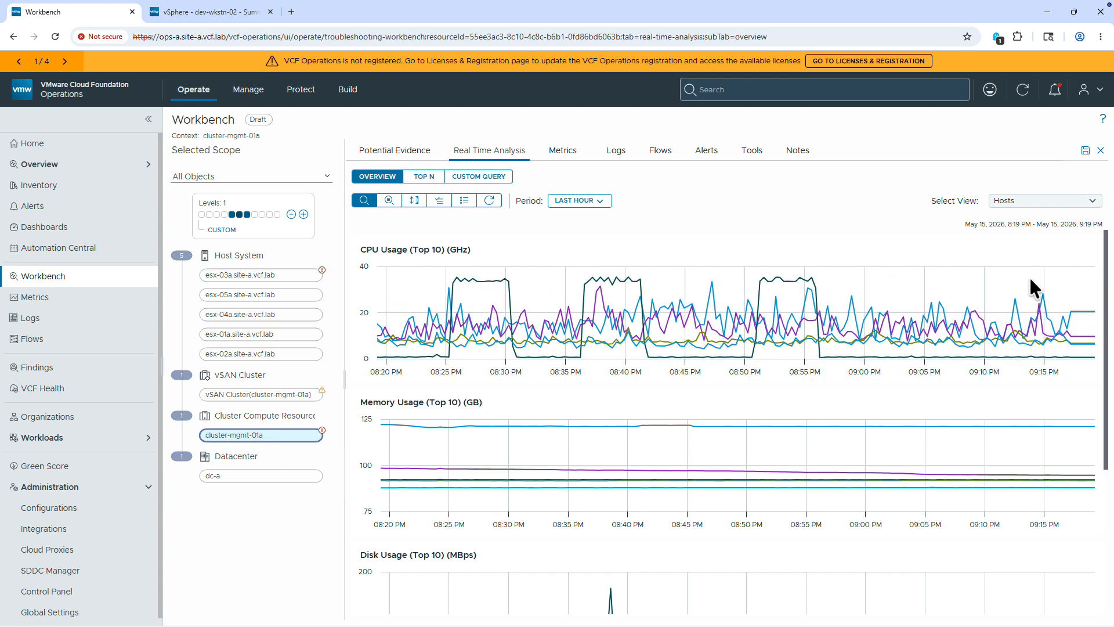
For host esx-03a.site-a.vcf.lab, zoom CPU Contention to about 09:15–09:20 PM and the ESX Top view's CPU Utilization to about 09:18:10–09:19:10 PM
click(308, 274)
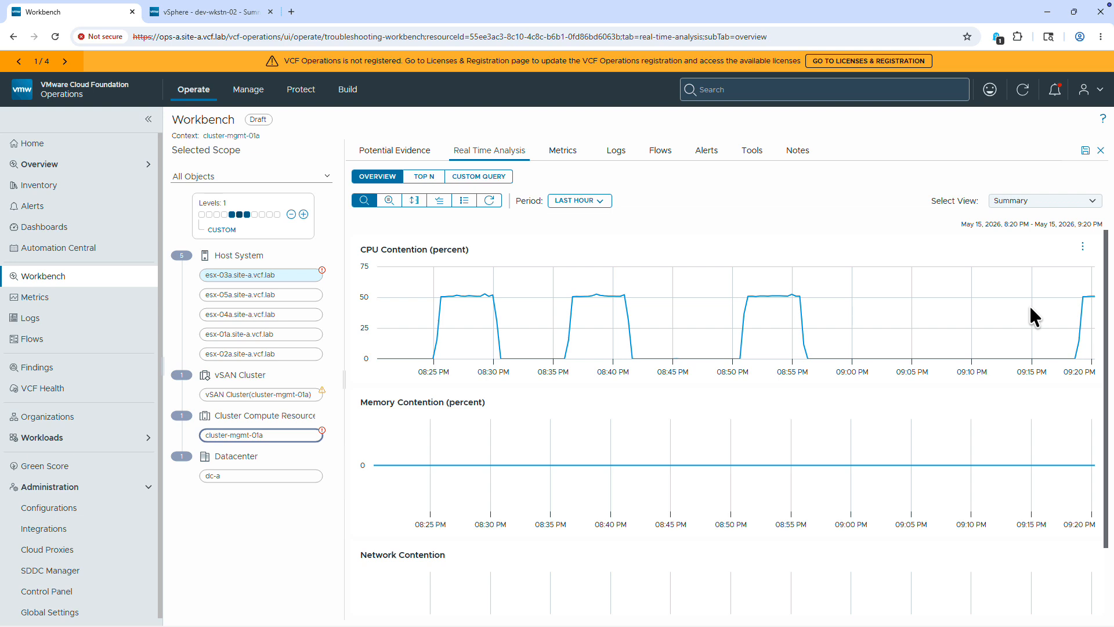
drag(1030, 307, 1094, 307)
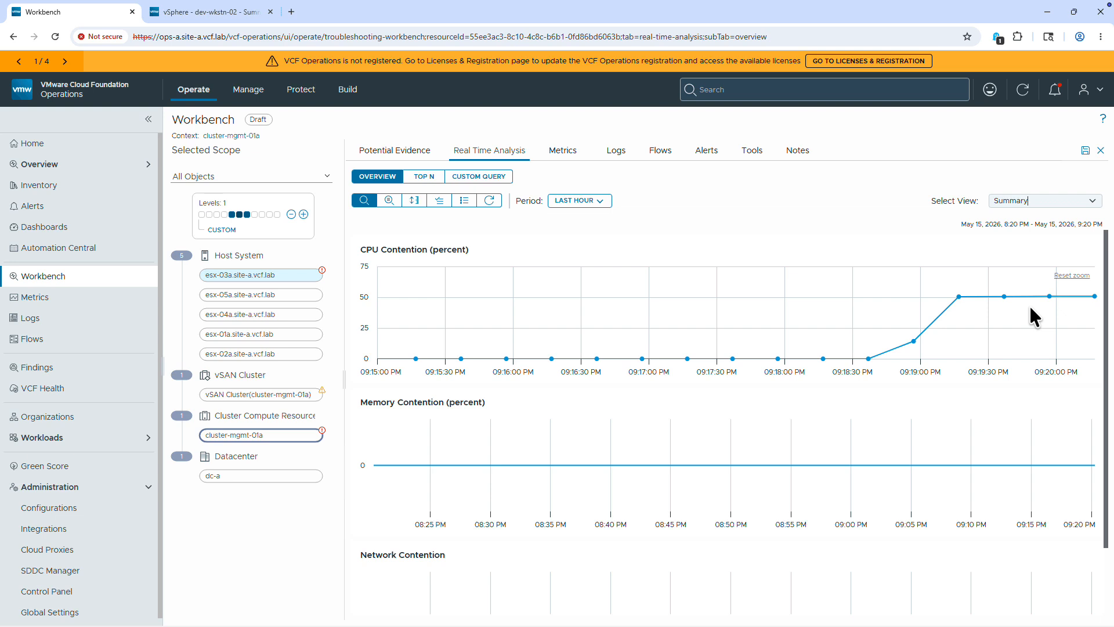
click(1087, 199)
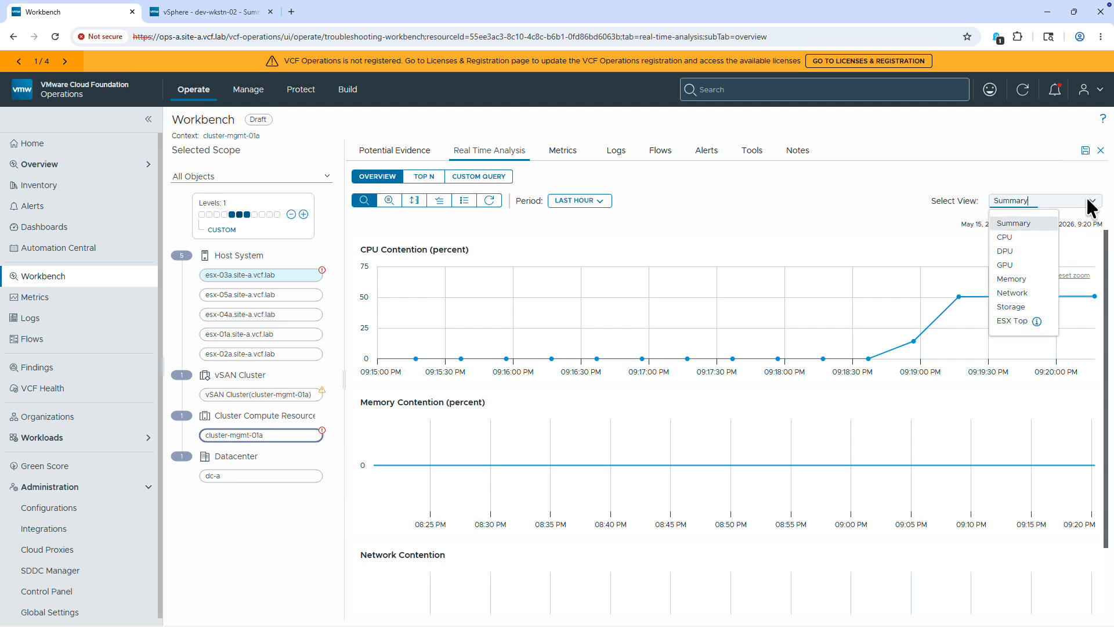
click(1018, 323)
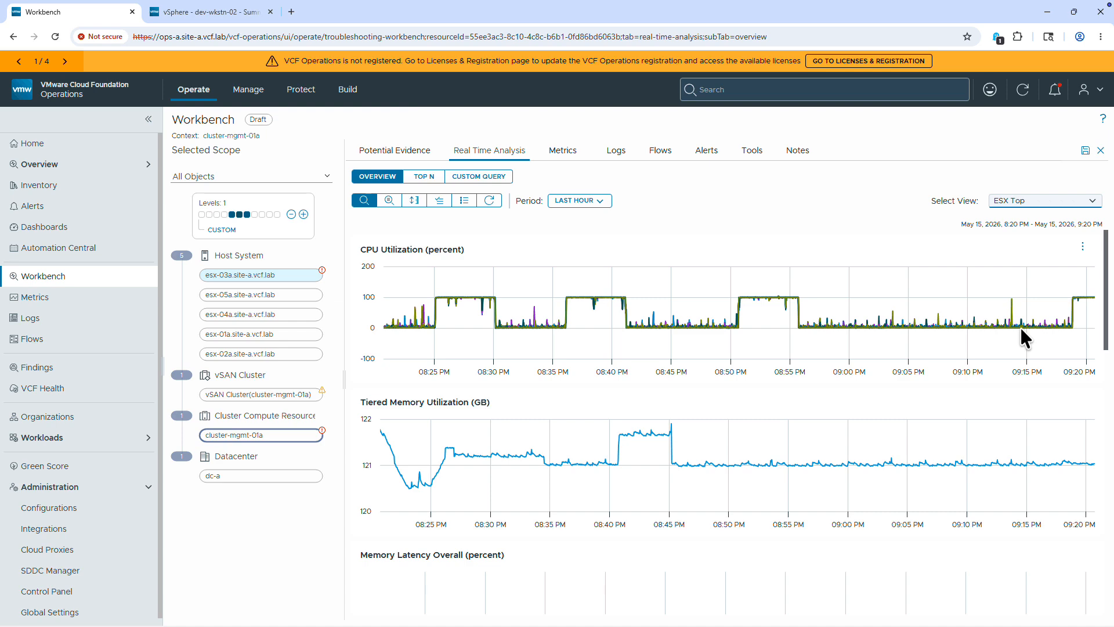
drag(1058, 316, 1071, 318)
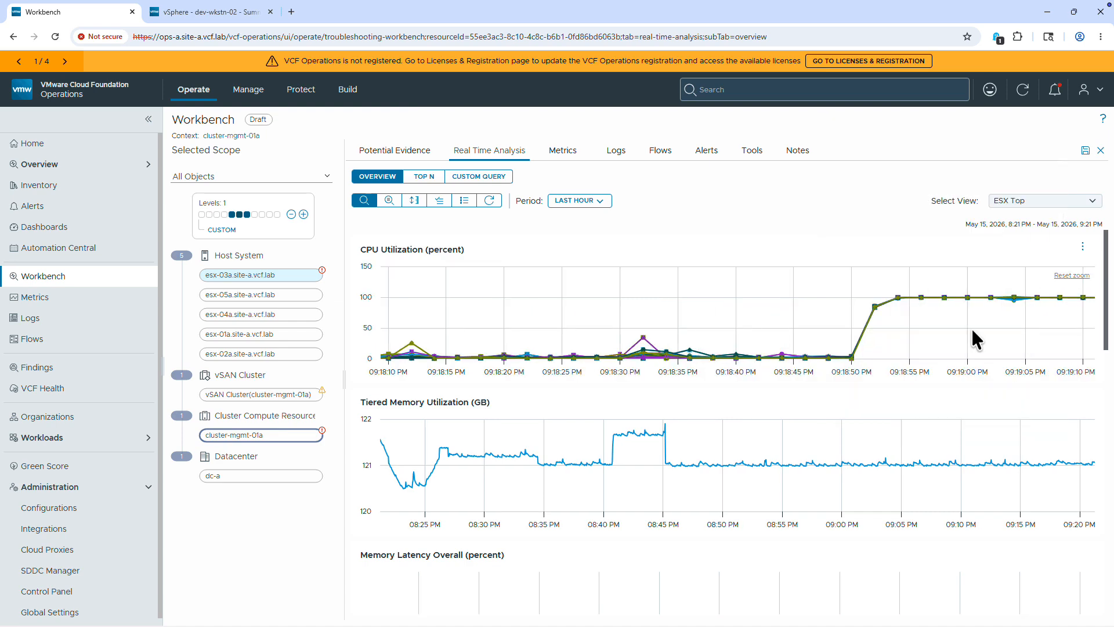
mouse_move(873, 303)
Set up a Top N analysis for the host with the metric [VM] CPU Throughput Or Usage On VM
click(422, 177)
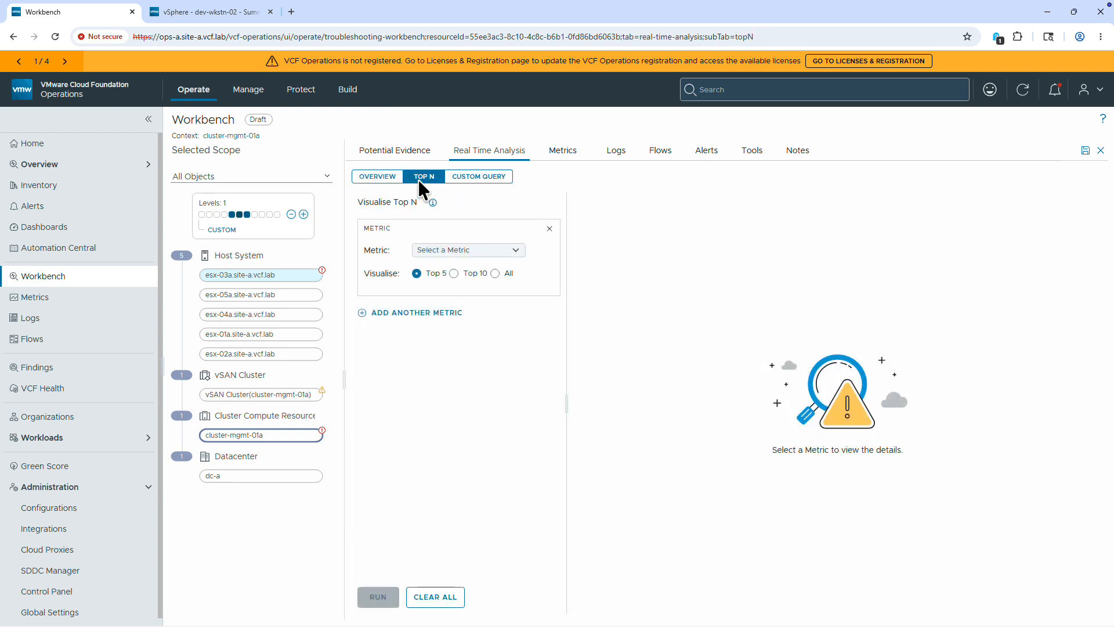
click(501, 250)
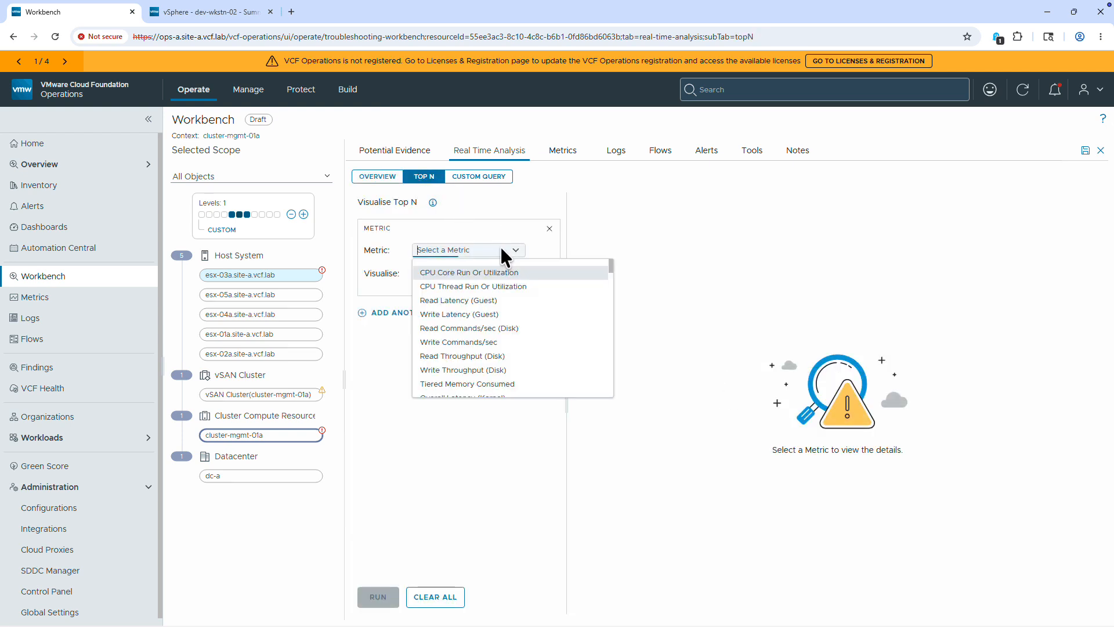
text(vm)
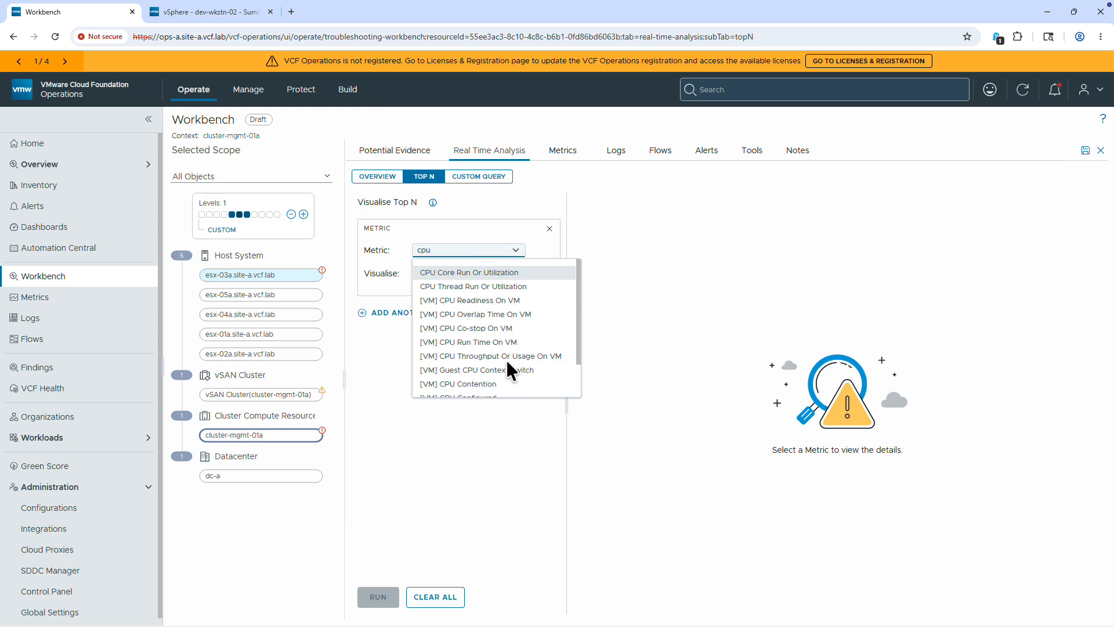
click(506, 358)
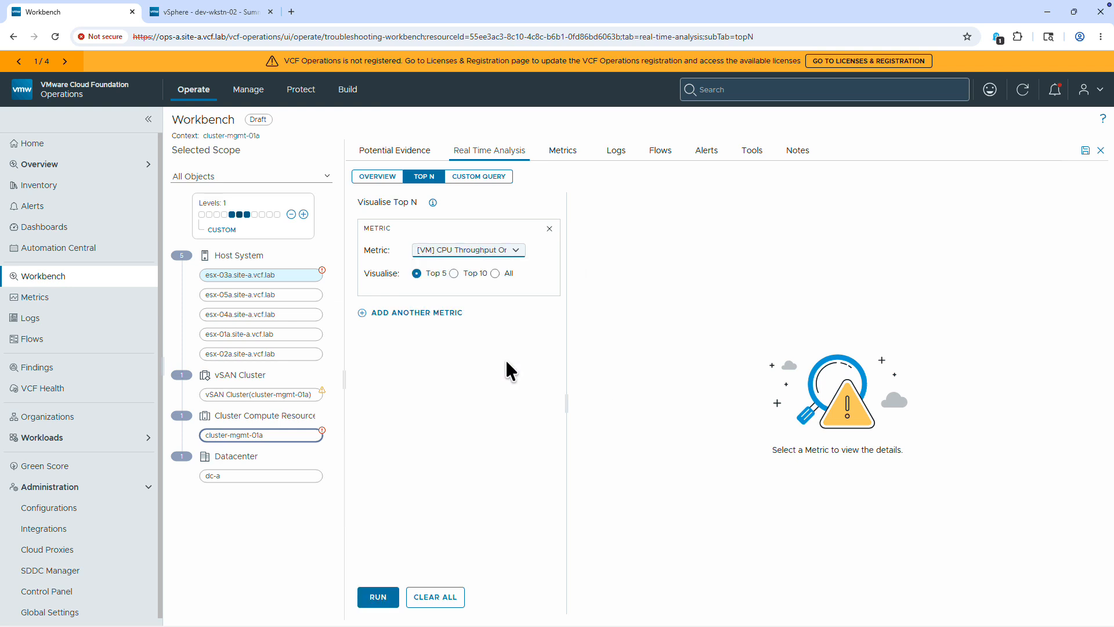
Add [VM] CPU Contention as a second metric to the Top N analysis
click(440, 312)
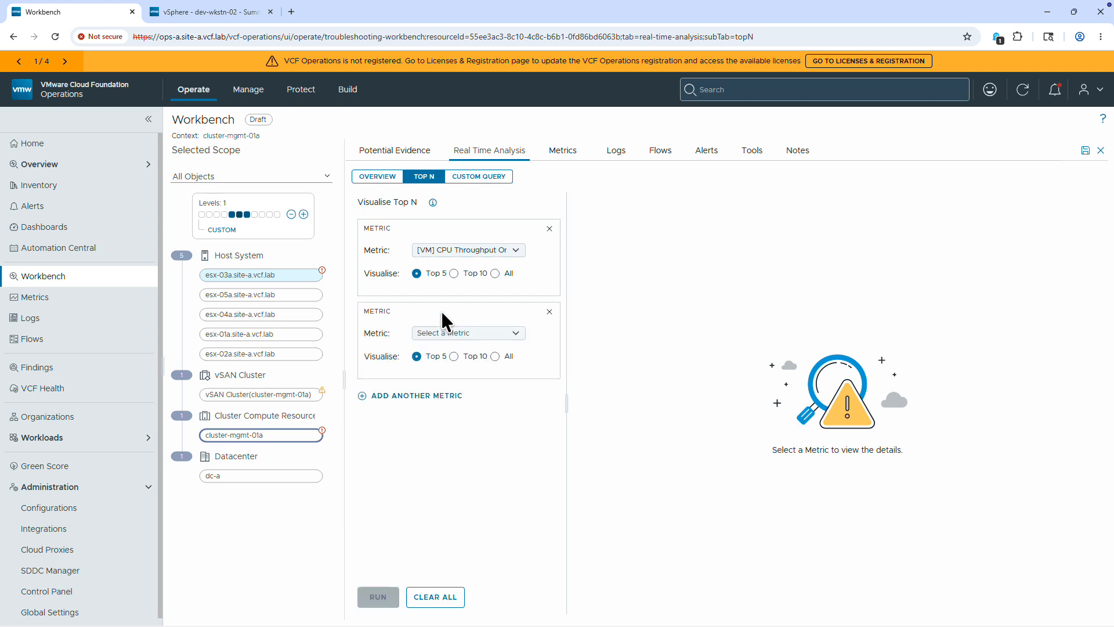
click(458, 331)
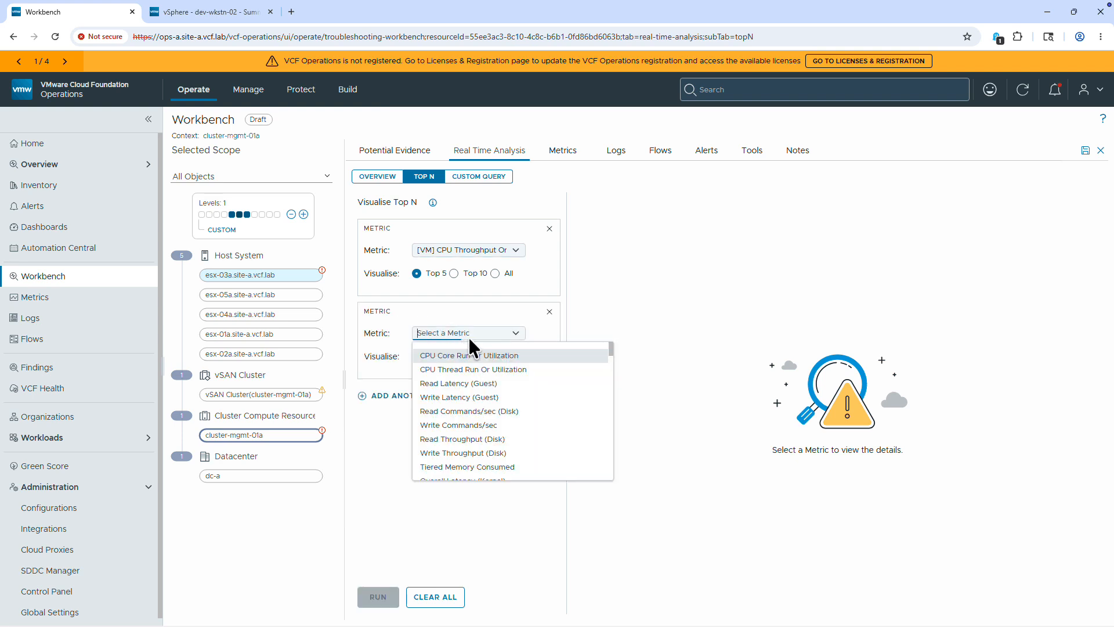
text(cpu)
click(499, 467)
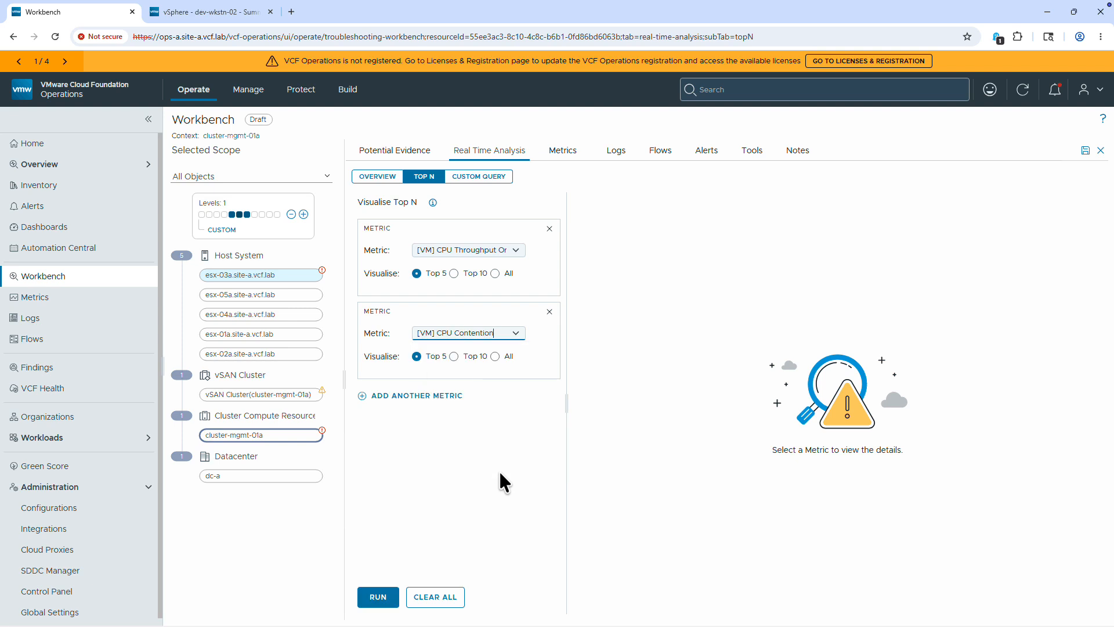
Run the Top N analysis and zoom its CPU Throughput Or Usage On VM and CPU Contention charts to about 09:17–09:22 PM
click(387, 597)
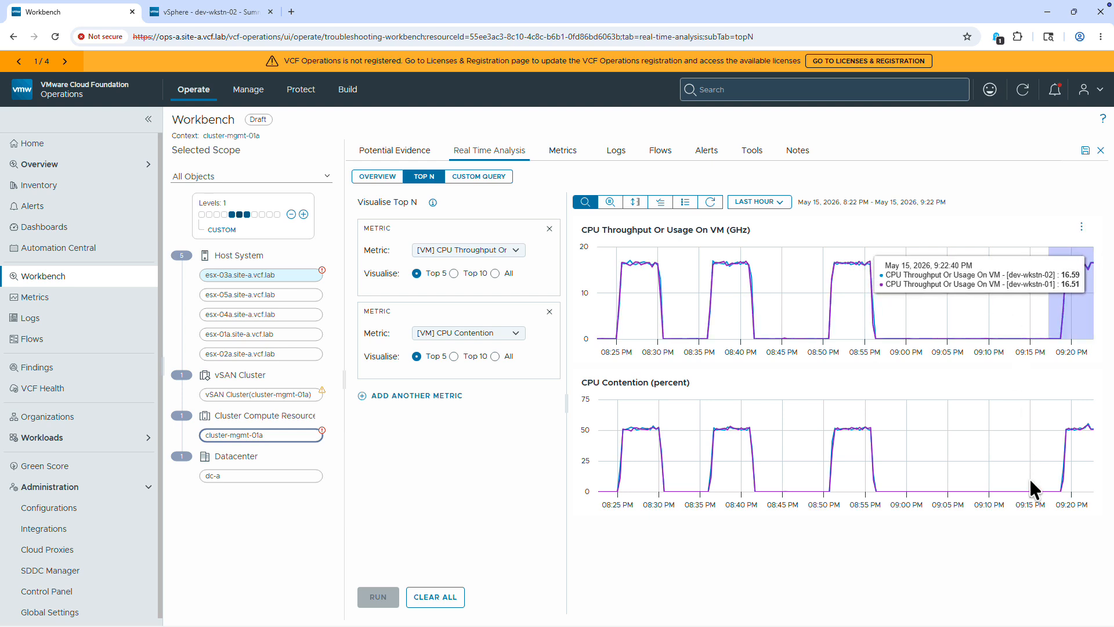
drag(1028, 315, 1028, 315)
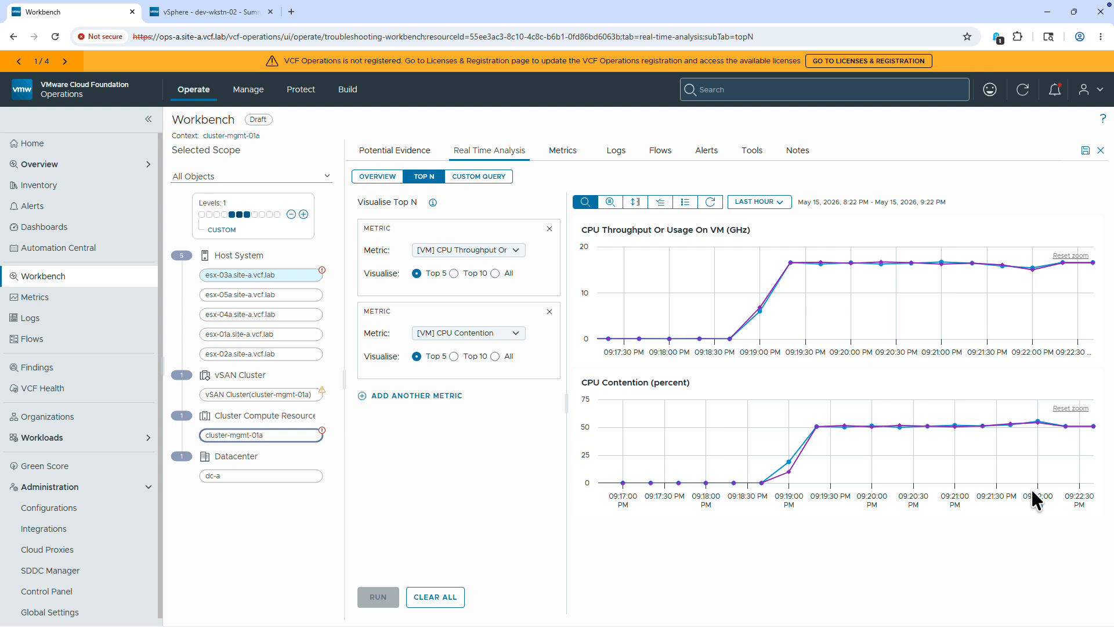
Run the custom PromQL query cpu.capacity.usage.HOST for the selected host, using the query builder's sample queries as reference
click(481, 179)
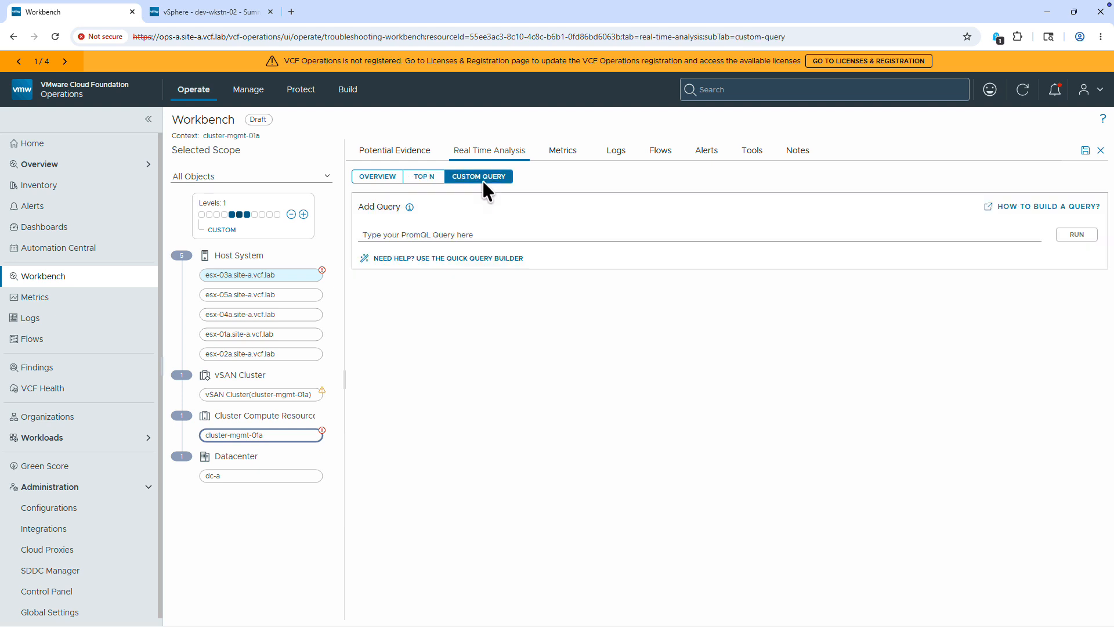
click(489, 259)
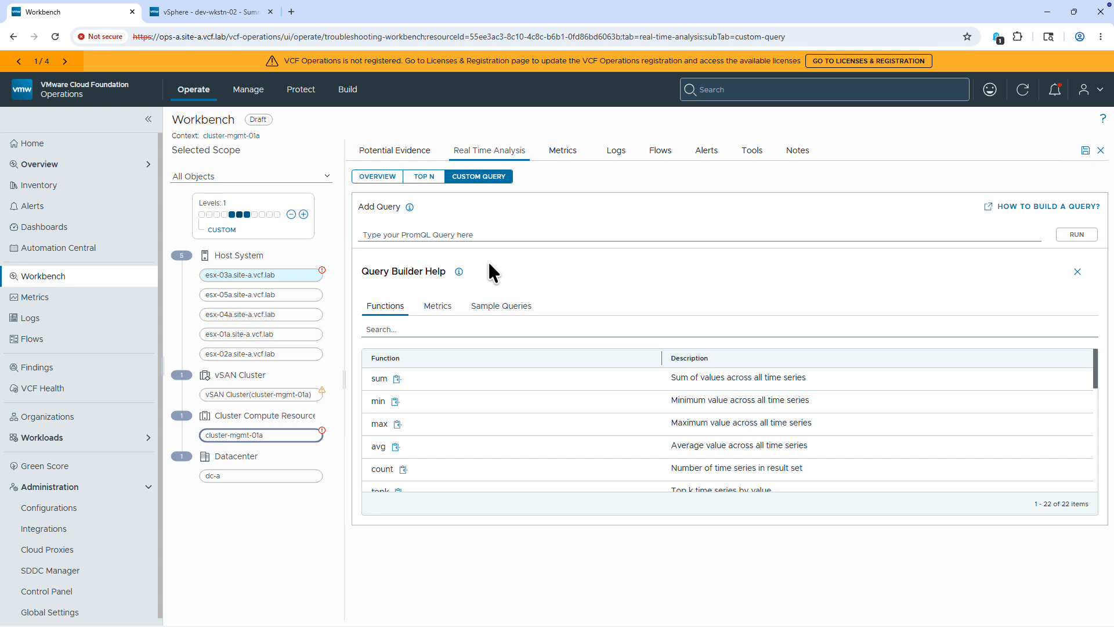
click(508, 306)
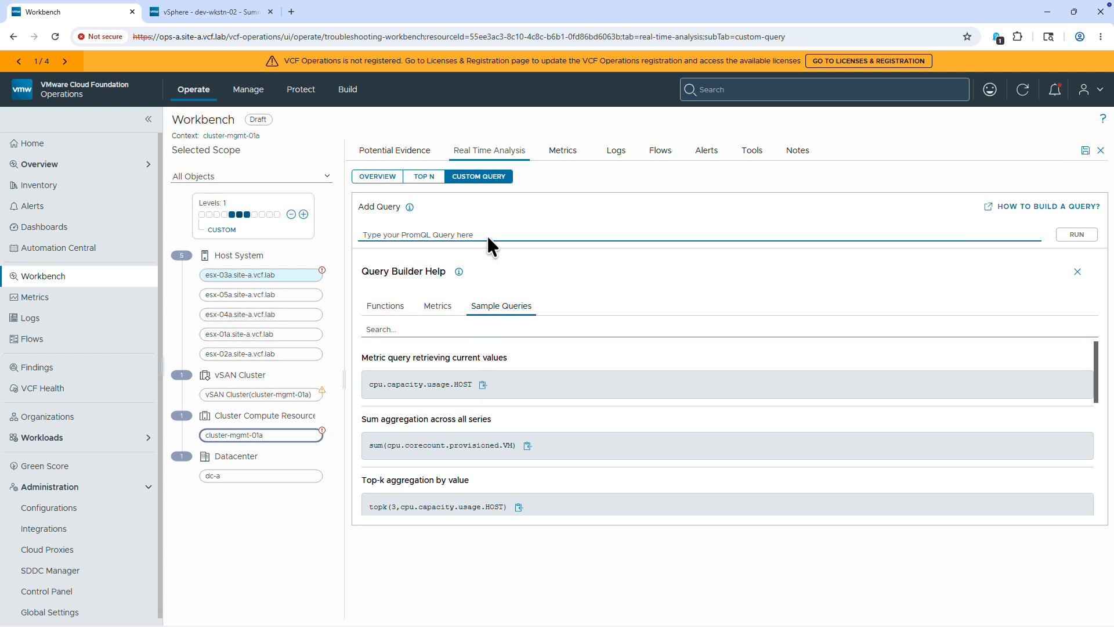
text(cpu.capacity.usage.HOST)
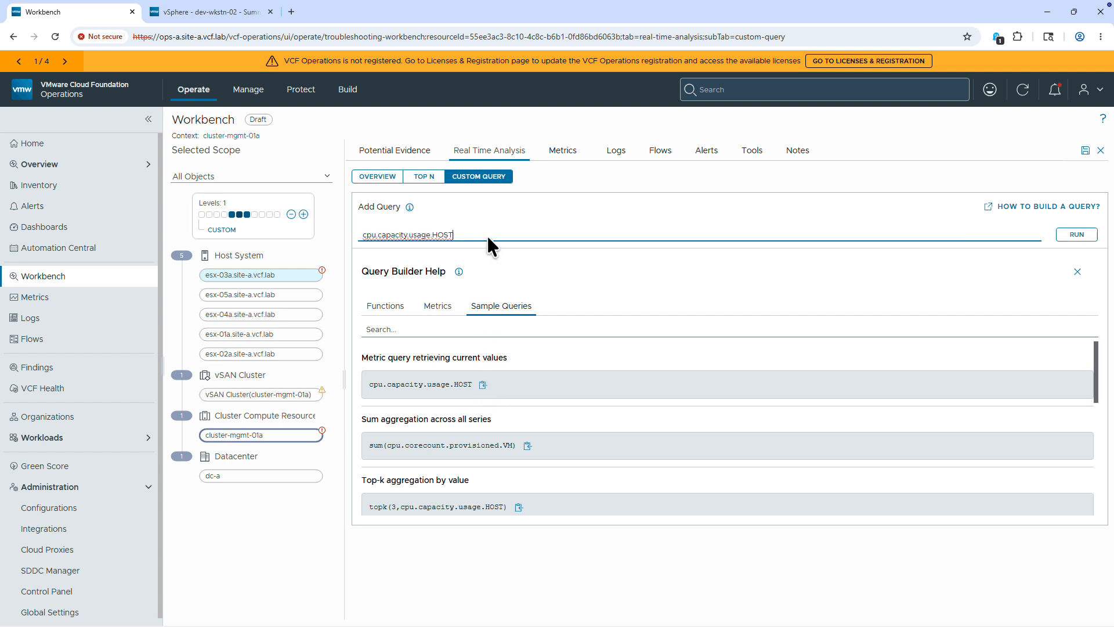
click(1089, 234)
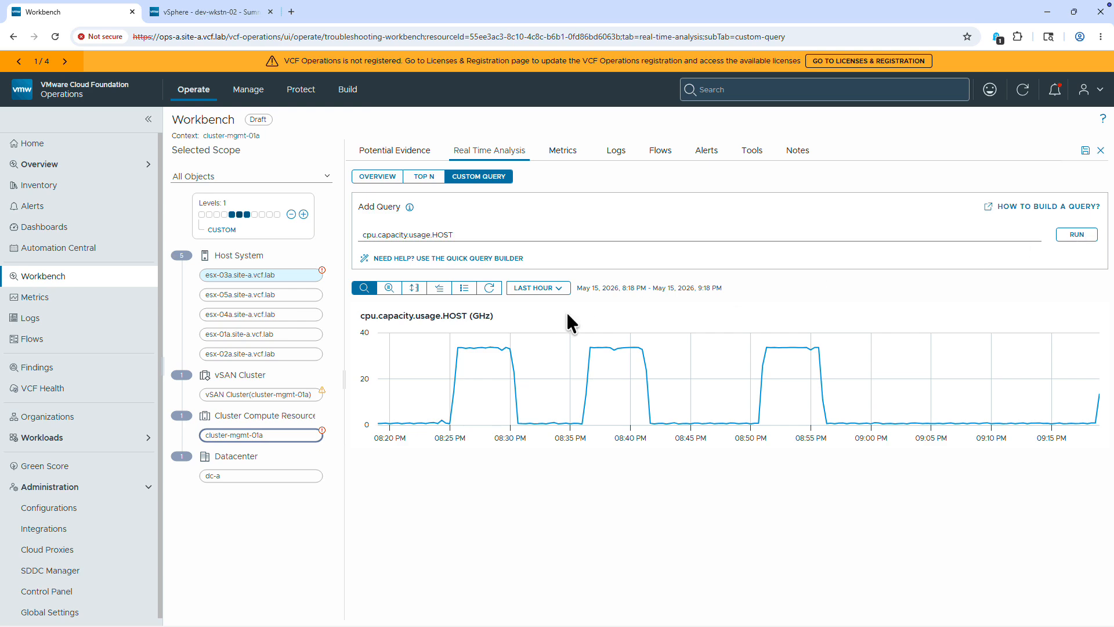
Open the Custom PromQL Dashboard and display its charts for host esx-03a.site-a.vcf.lab
click(102, 228)
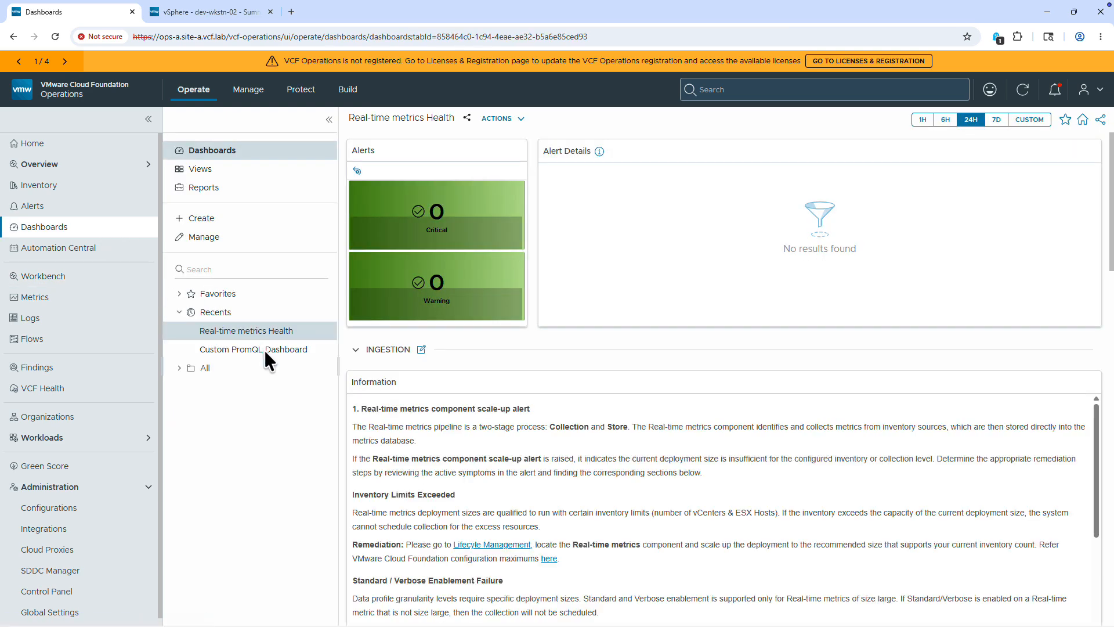
click(264, 350)
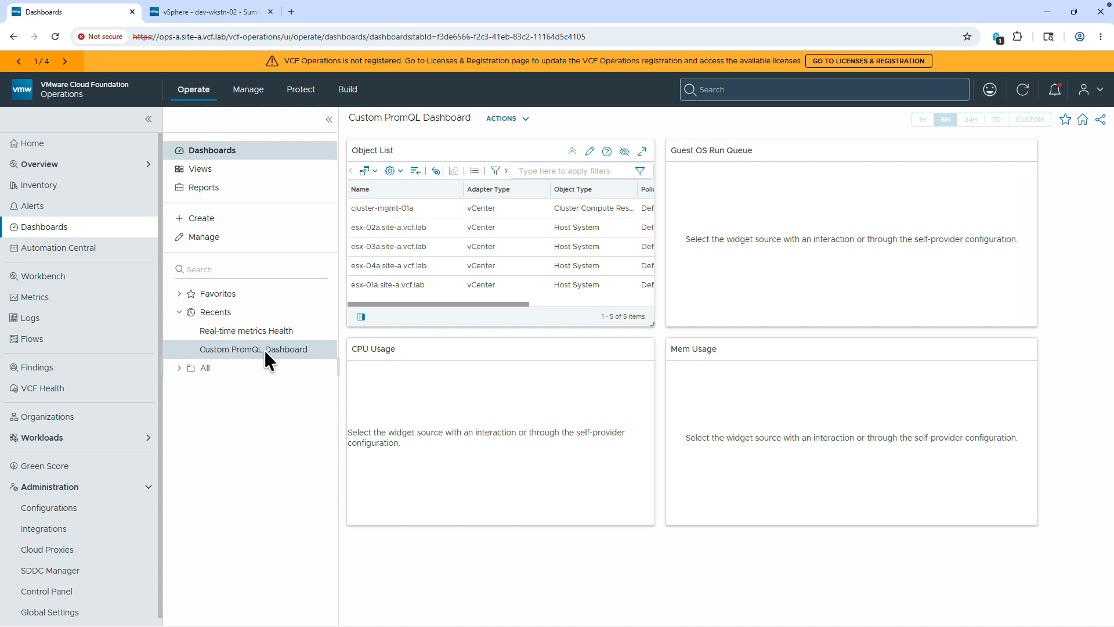
click(439, 247)
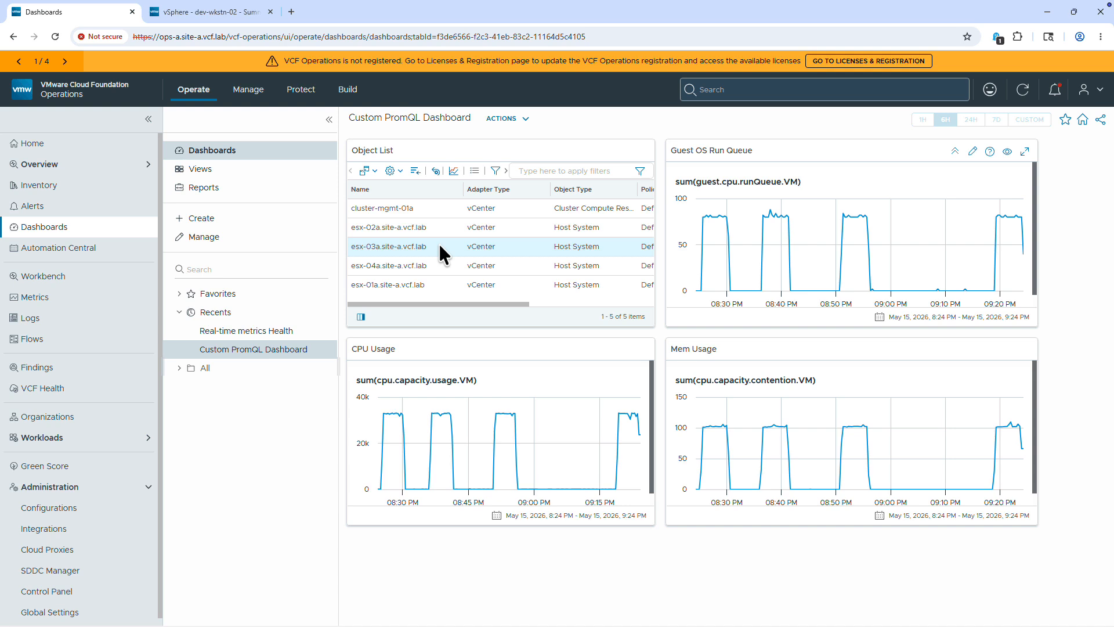
Examine the output data source and PromQL query of the Guest OS Run Queue widget, and leave its configuration without saving
click(972, 152)
click(385, 328)
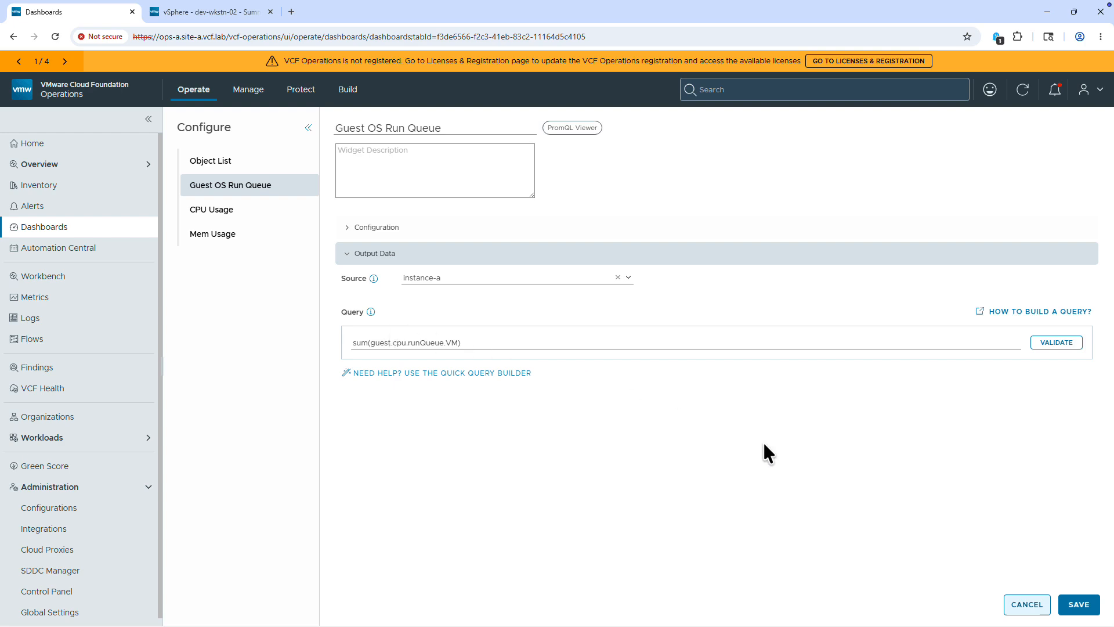
click(1036, 605)
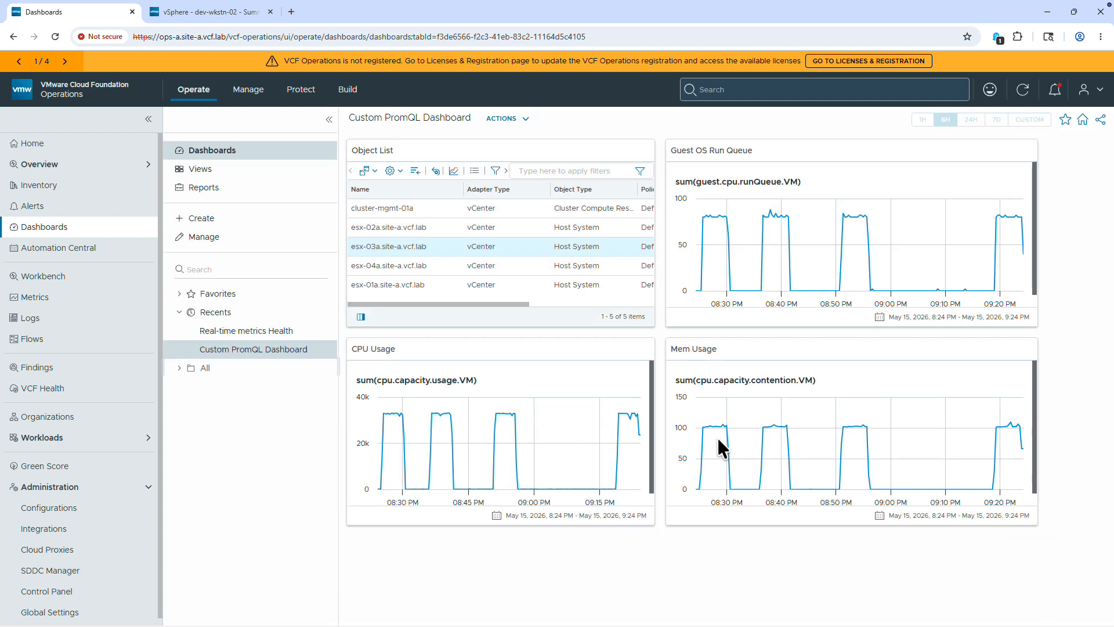
Compare the dashboard charts for esx-04a.site-a.vcf.lab, esx-01a.site-a.vcf.lab and the cluster cluster-mgmt-01a
click(450, 265)
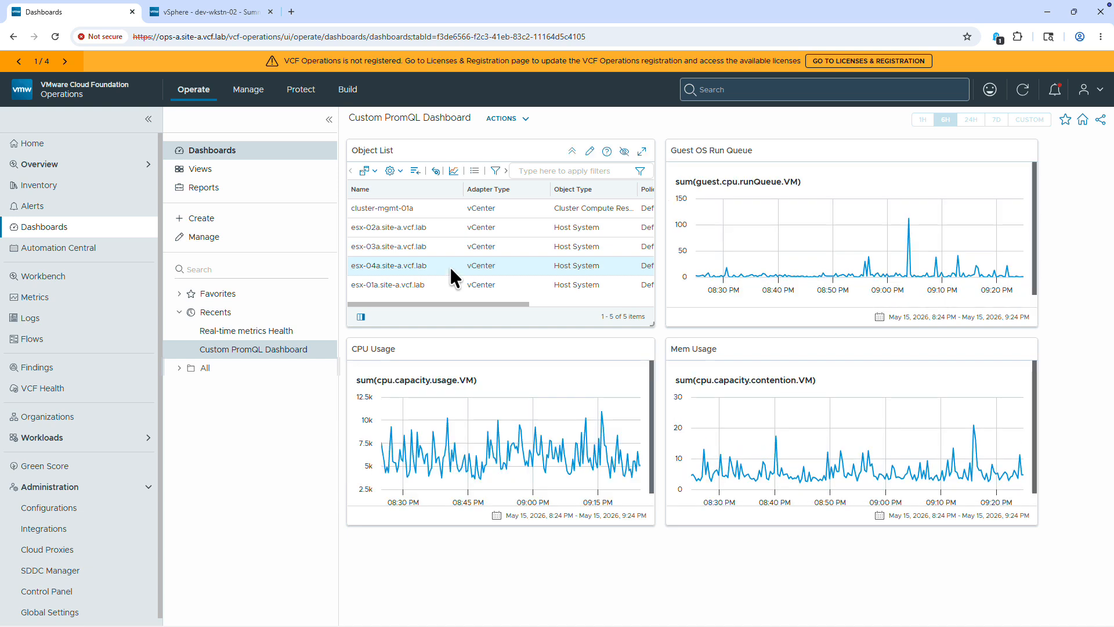
click(454, 287)
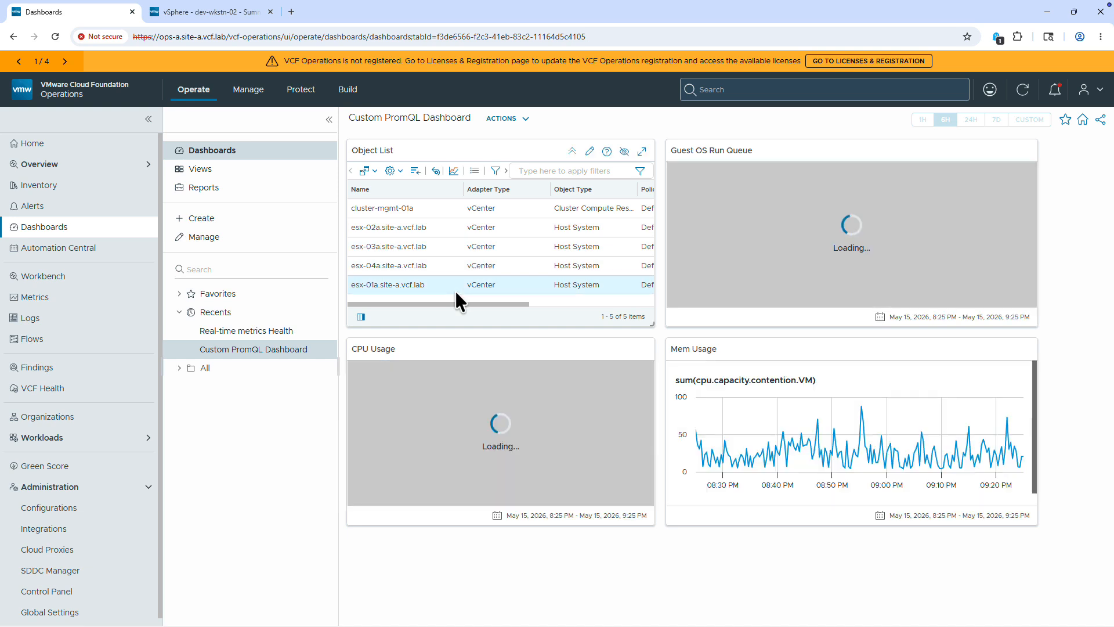
click(425, 210)
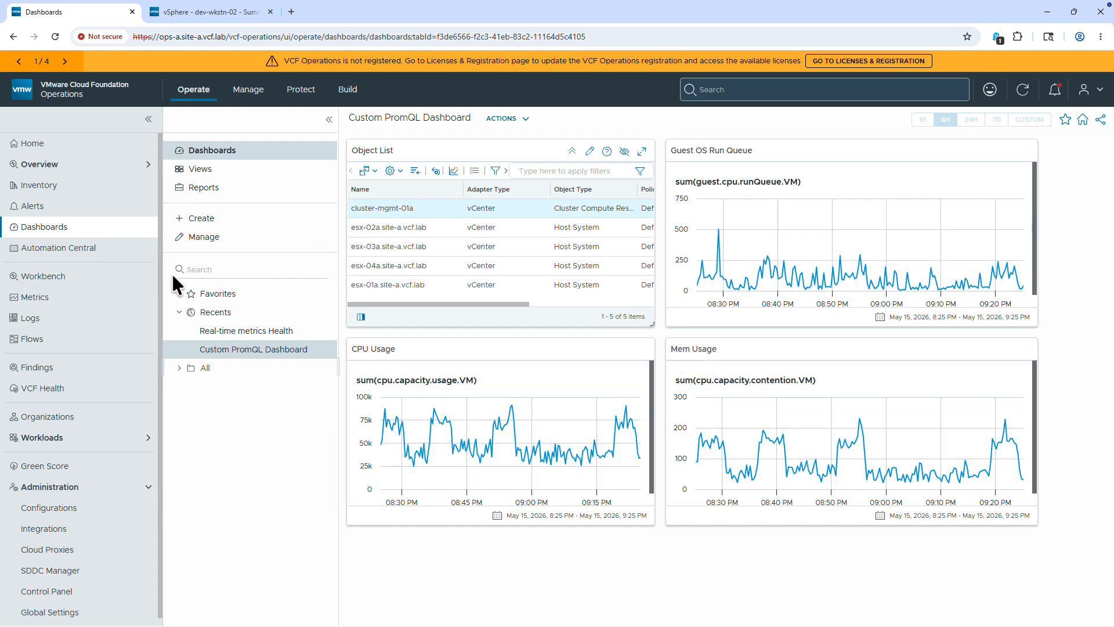
Reopen the draft Workbench session for cluster-mgmt-01a and show its Real Time Analysis overview
click(111, 283)
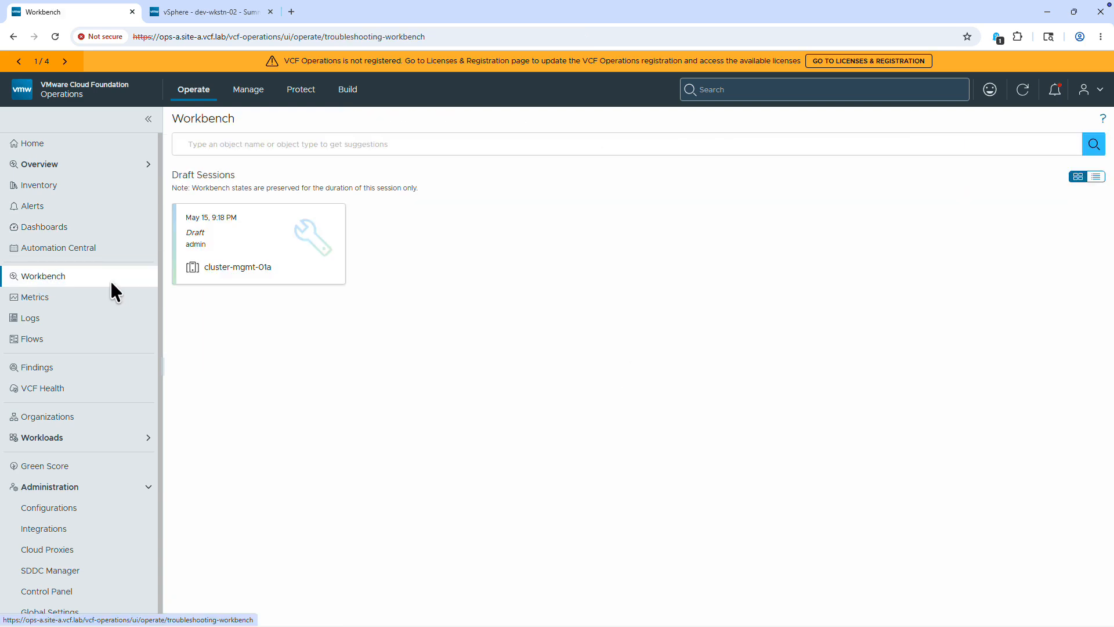
click(290, 251)
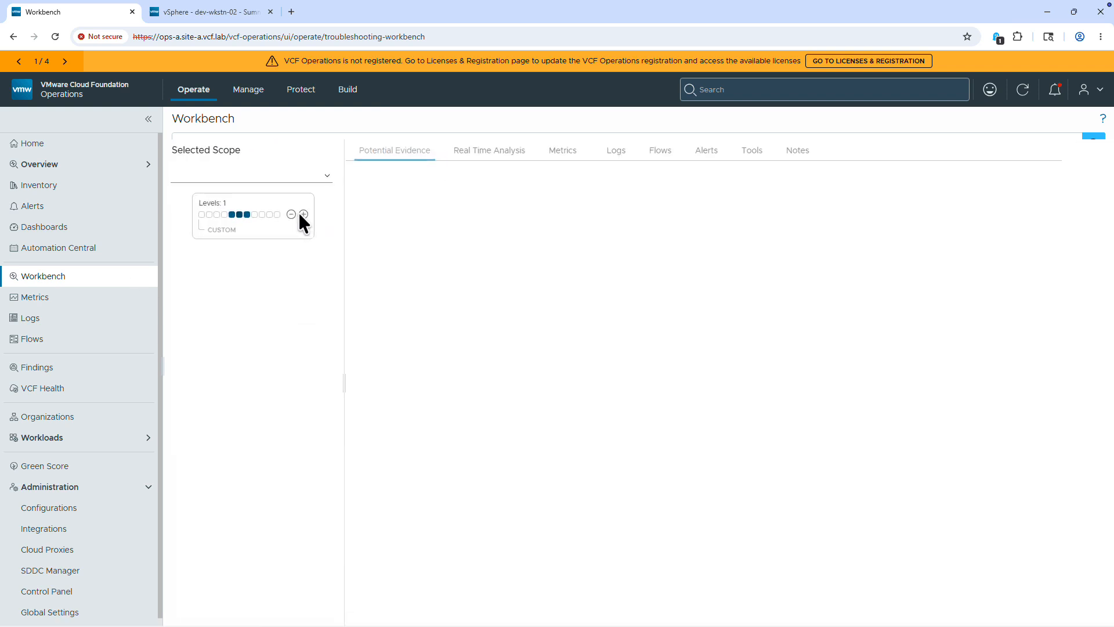
click(376, 179)
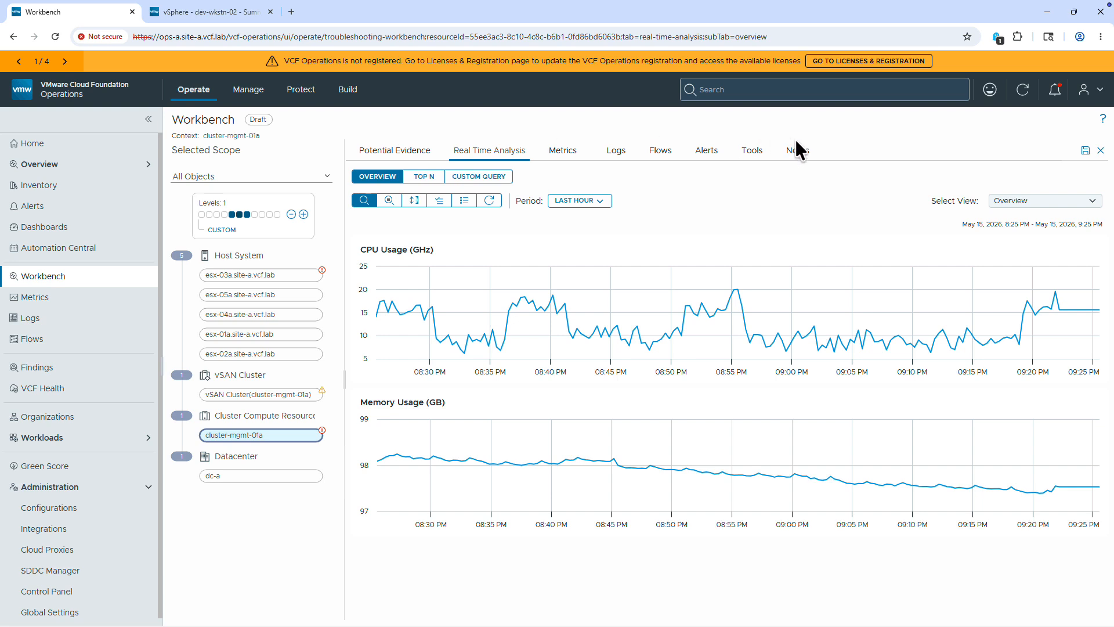
Add the note "5/15/2026: observed CPU spikes on ESX 3 caused by dev-wkstn-01 and dev-wkstn-02. Created custom dashboard to help with future monitoring."
click(805, 164)
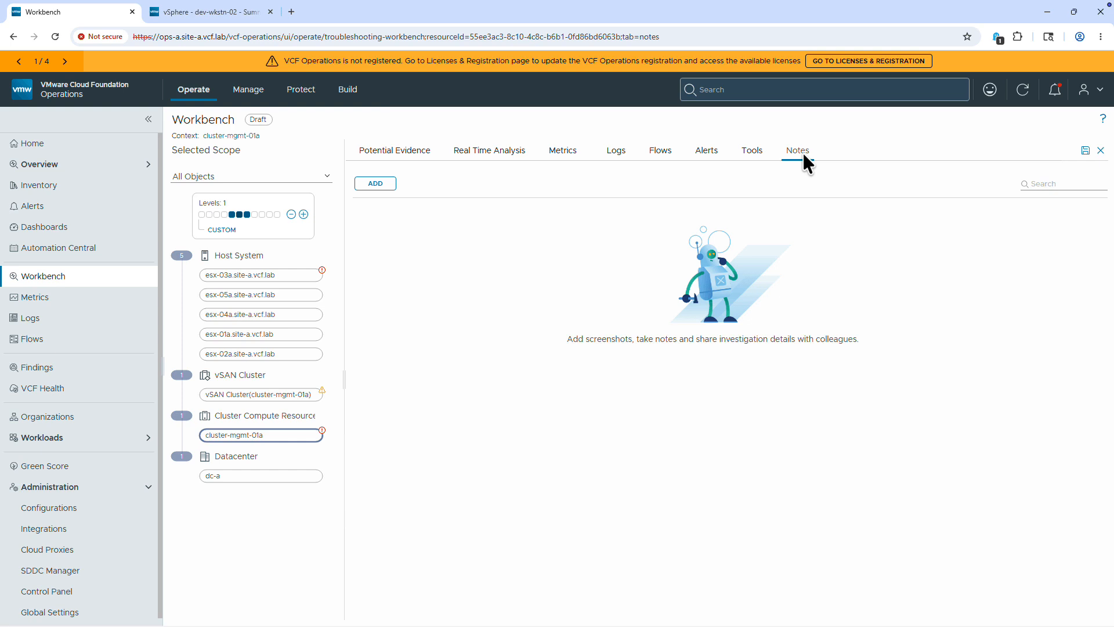
click(375, 183)
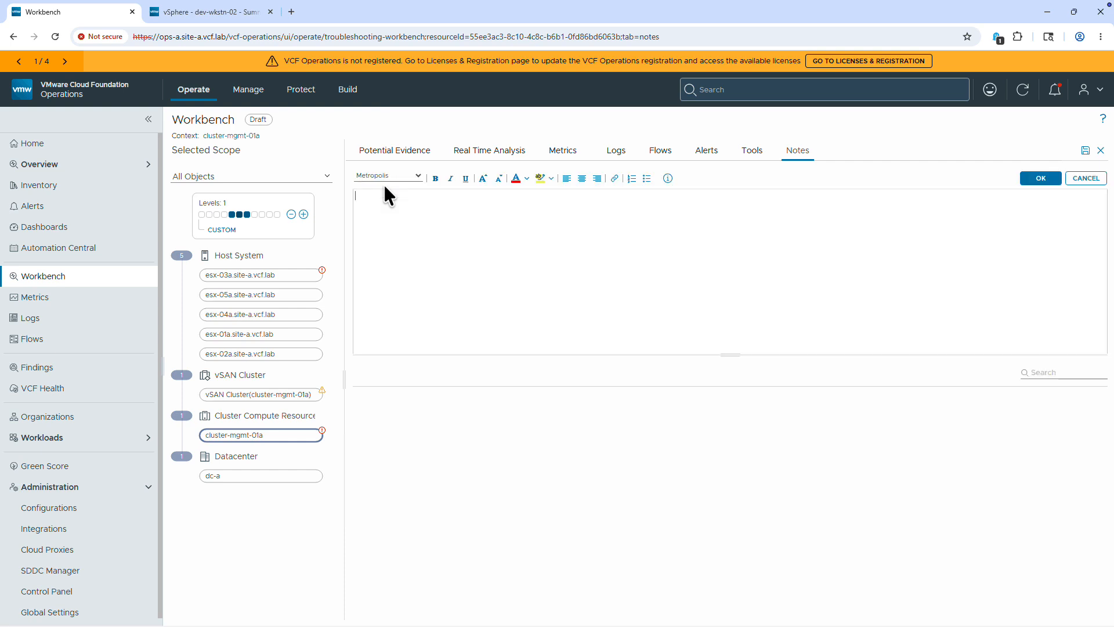
text(5/15/2026: observed CPU spikes on ESX 3 caused by dev-wkstn-01 and dev-wkstn-02.  Created custom dashboard to help with future monitoring.)
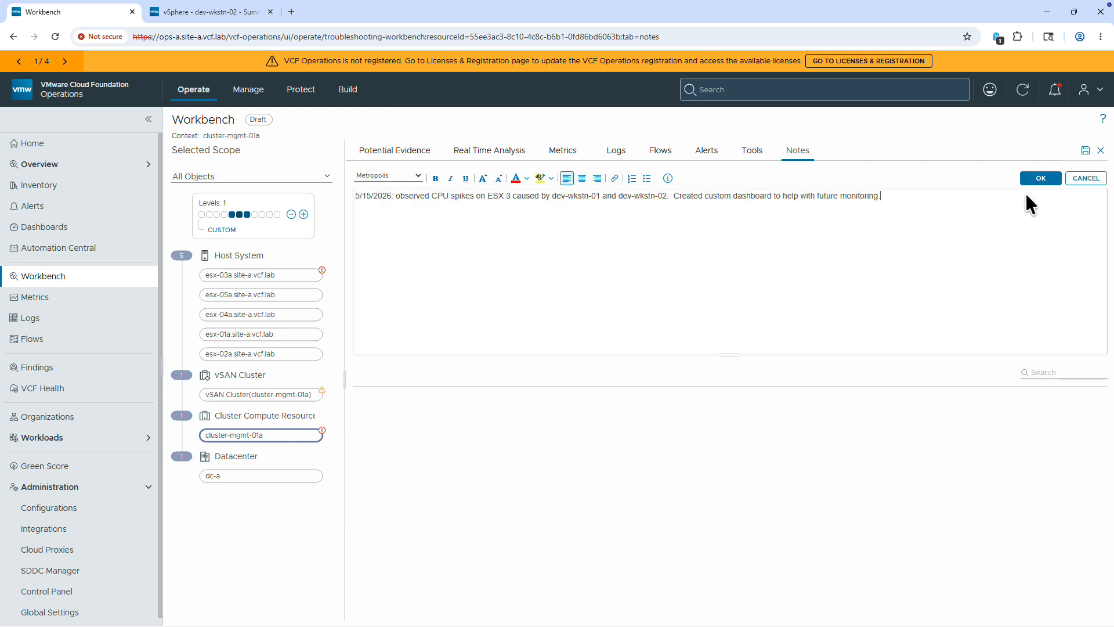
Save the troubleshooting session as "CPU Load Testing Demo" and reopen it from the saved Workbench sessions
click(1085, 150)
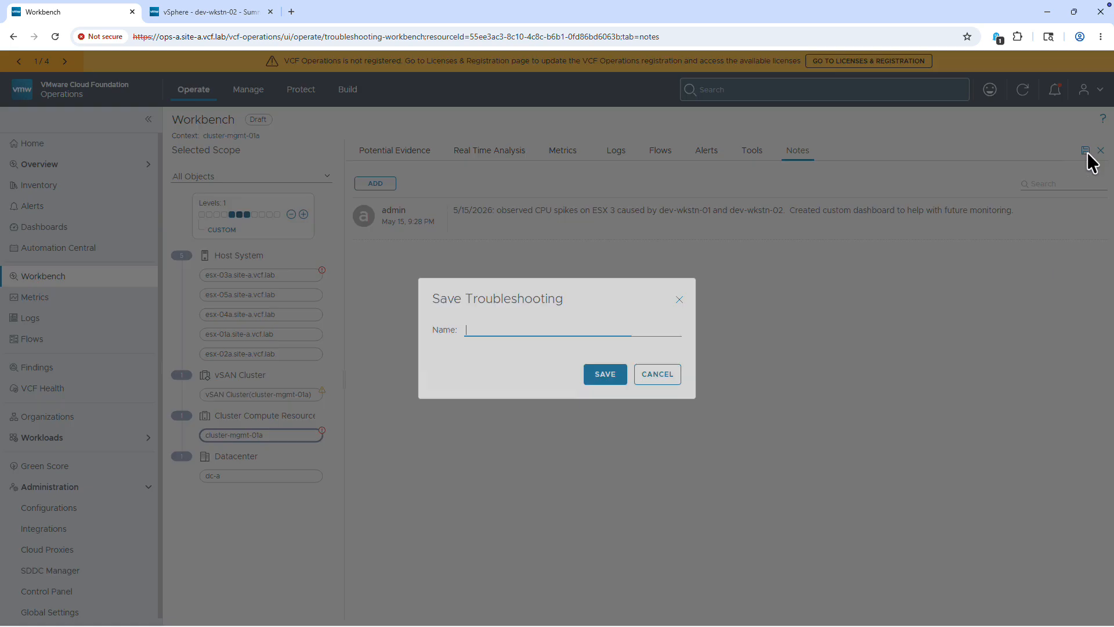
text(CPU Load Testing Demo)
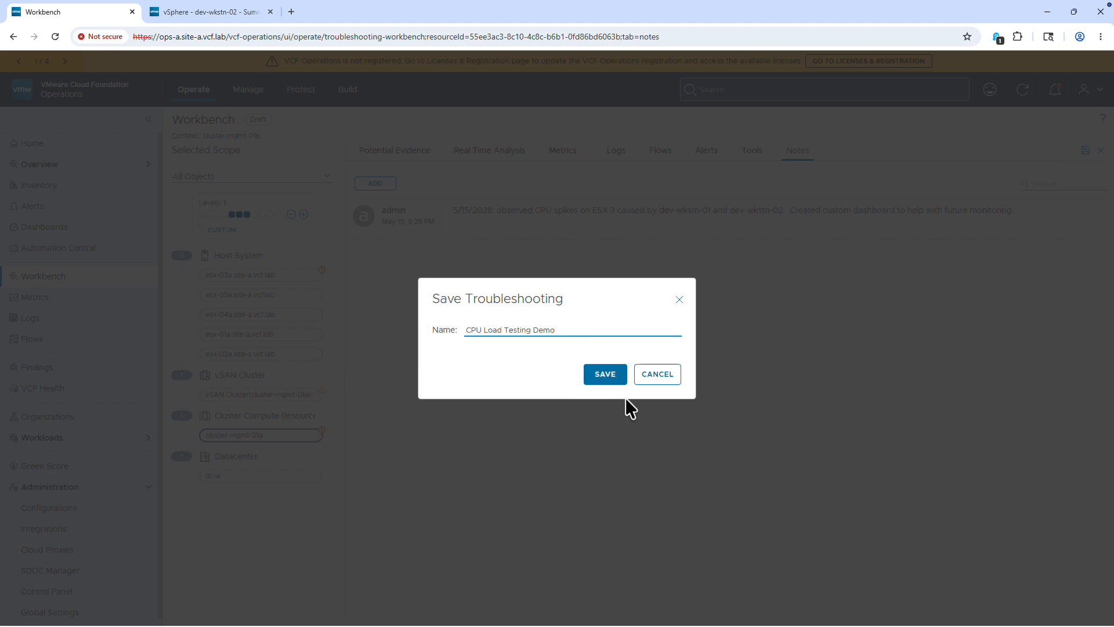
click(609, 377)
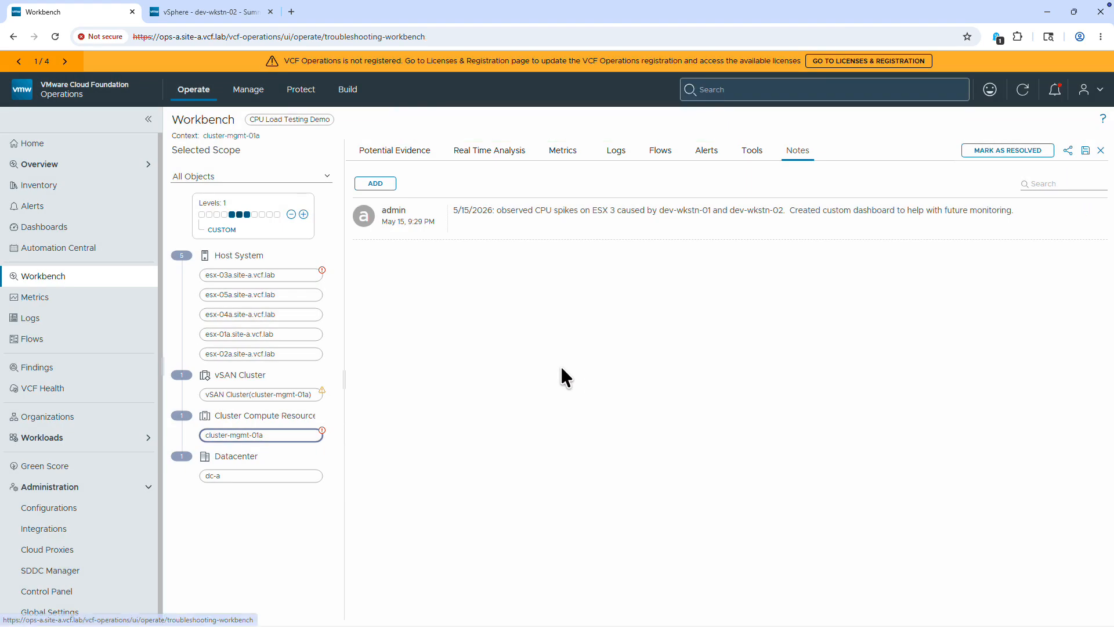
click(114, 281)
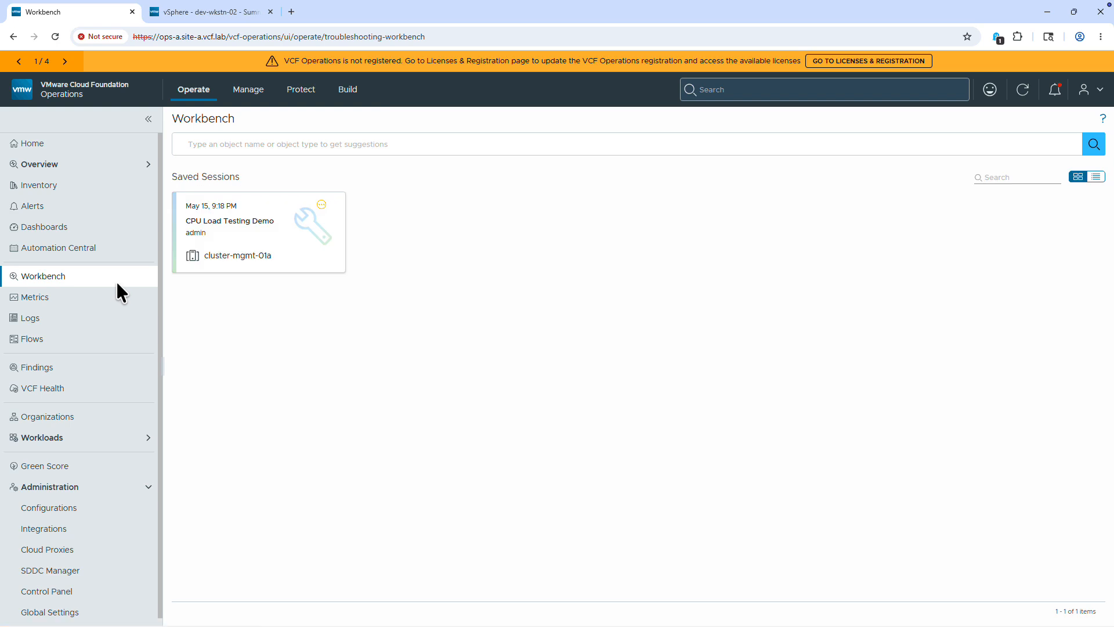
click(278, 250)
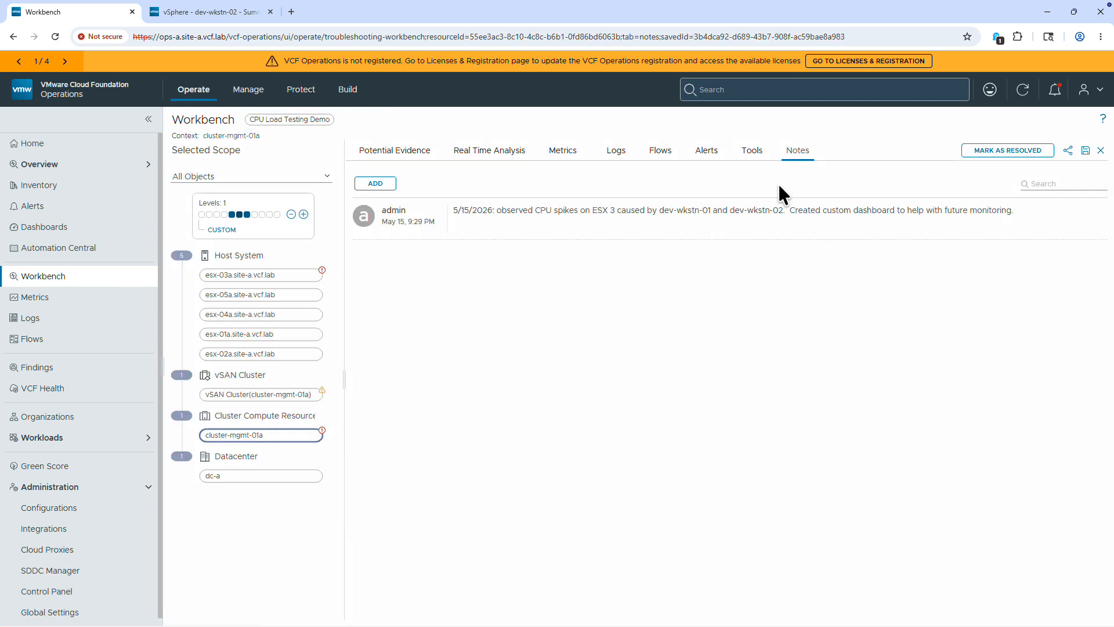
Open the Real-time metrics Health dashboard and examine its alerts, ingestion, availability and consumption sections
click(47, 228)
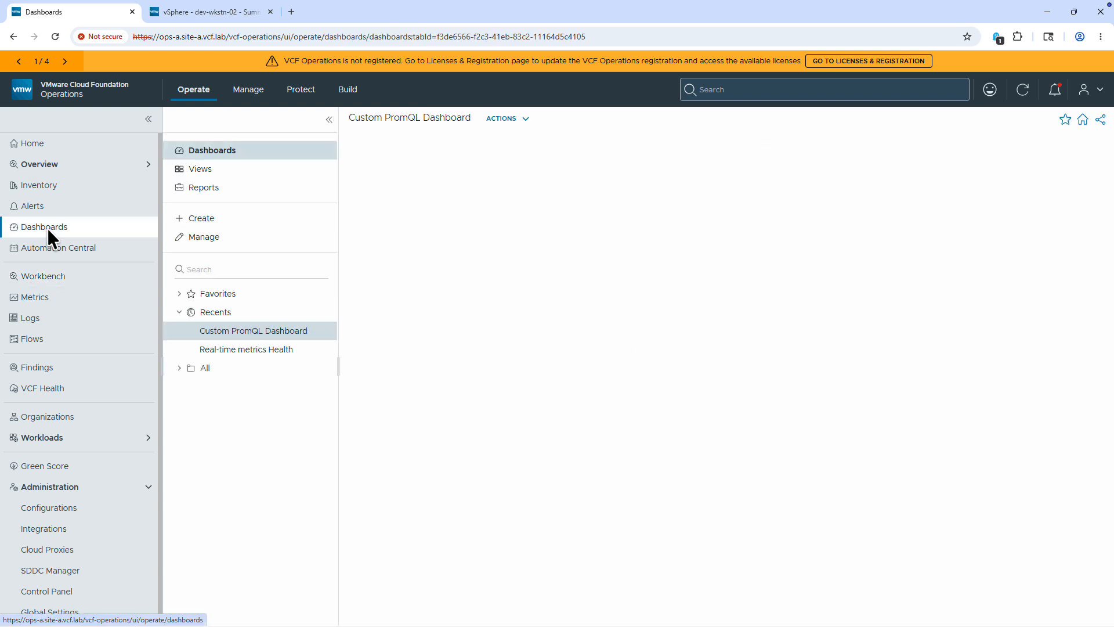
click(287, 349)
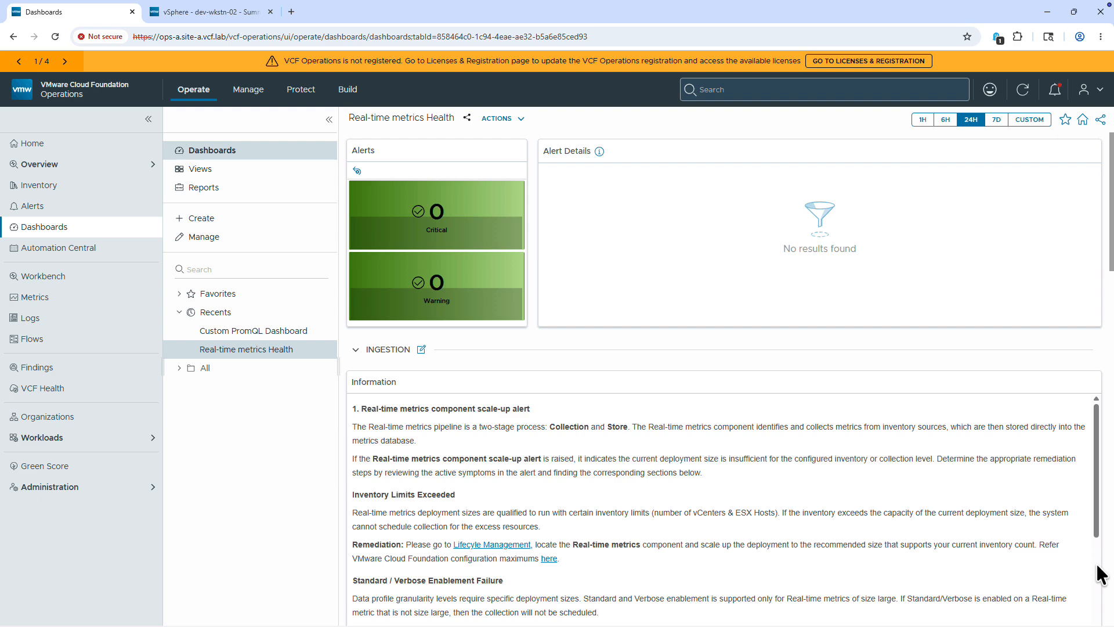
scroll(1100, 574, down, 7)
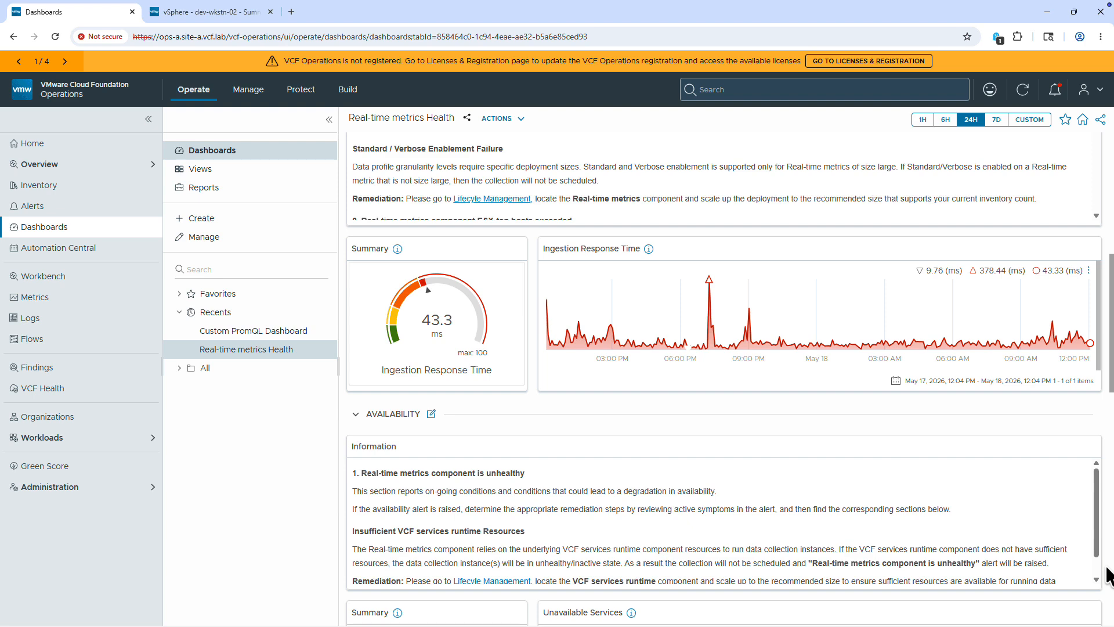
scroll(1109, 575, down, 7)
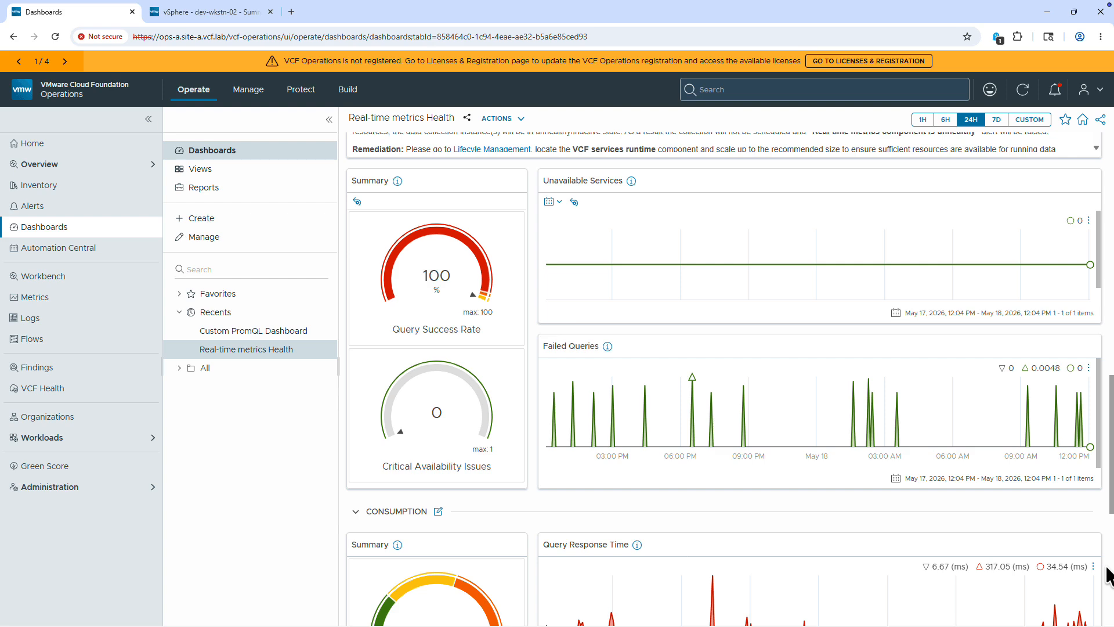
scroll(1109, 576, down, 7)
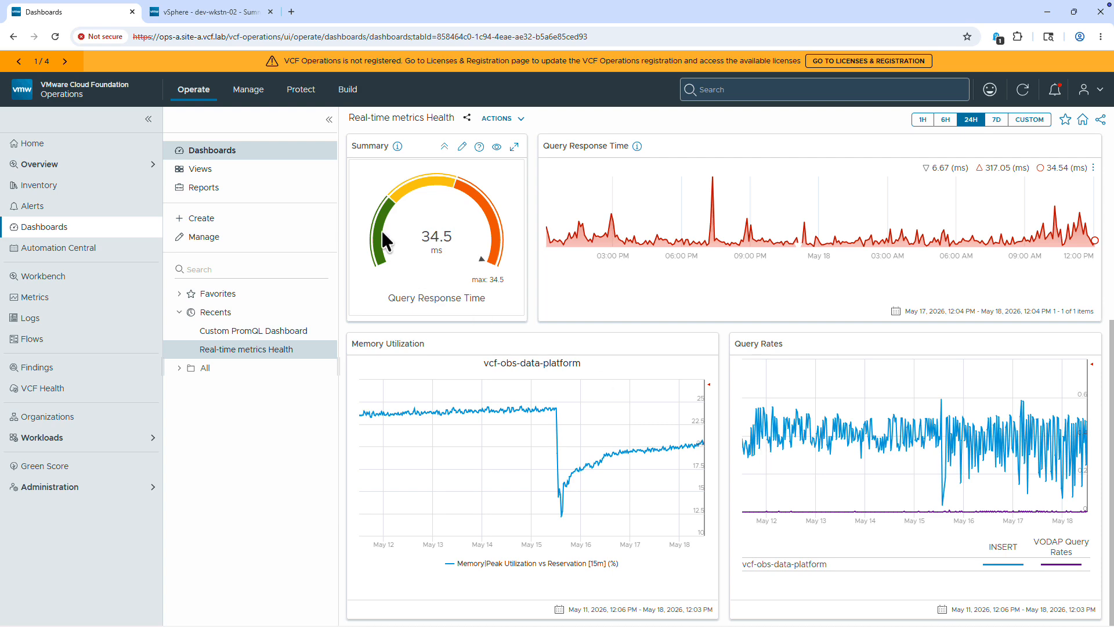
Open the Real-time metrics component's details in the VCF Management lifecycle components of instance-a
click(352, 93)
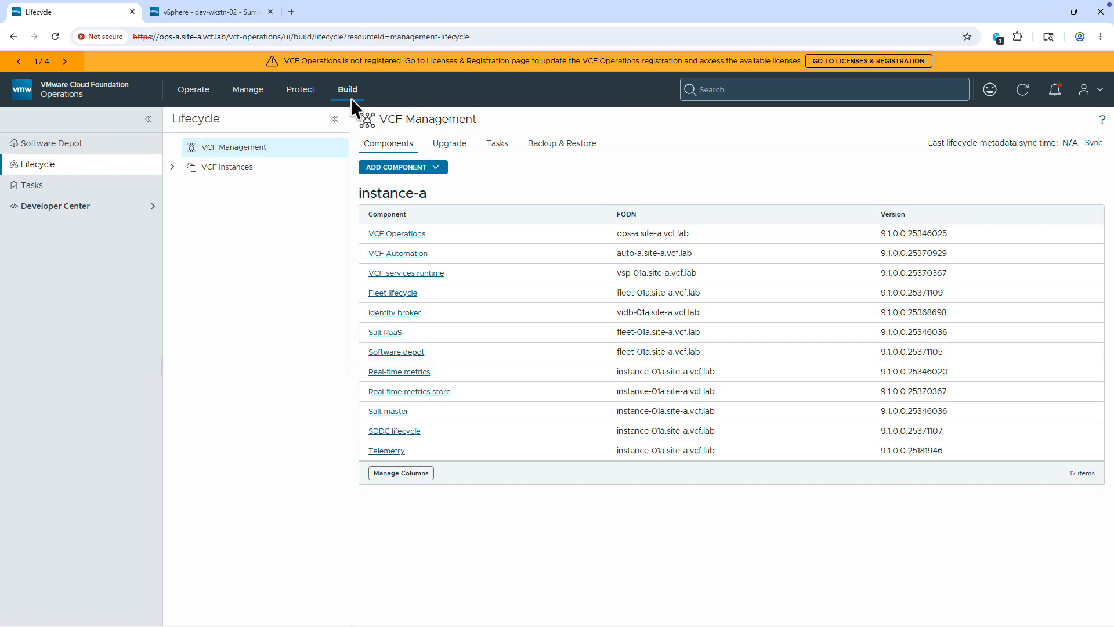
click(384, 373)
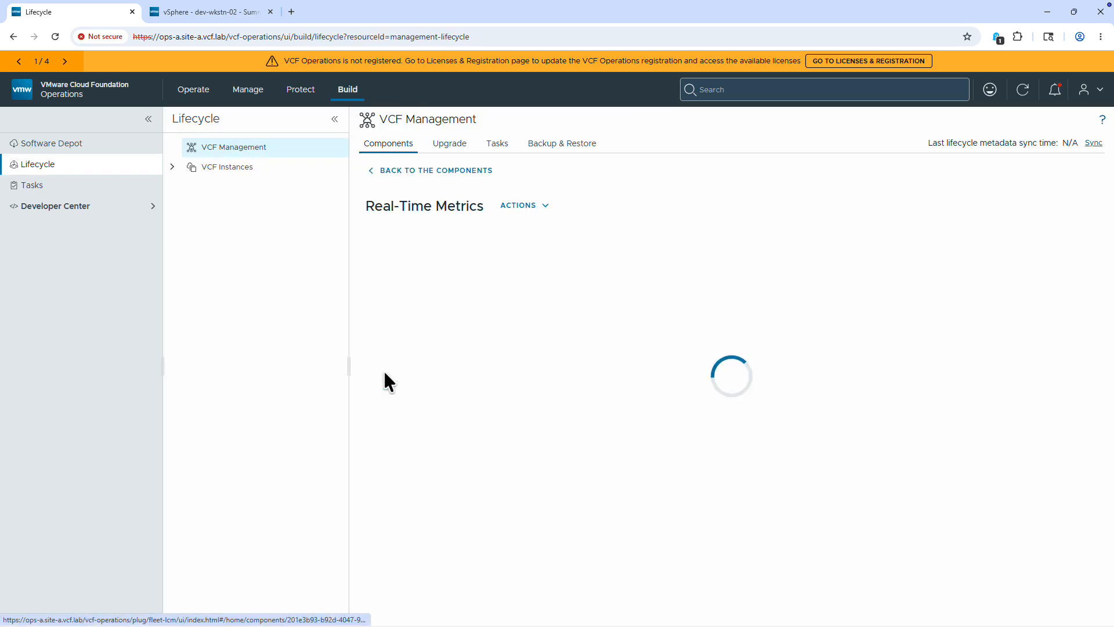